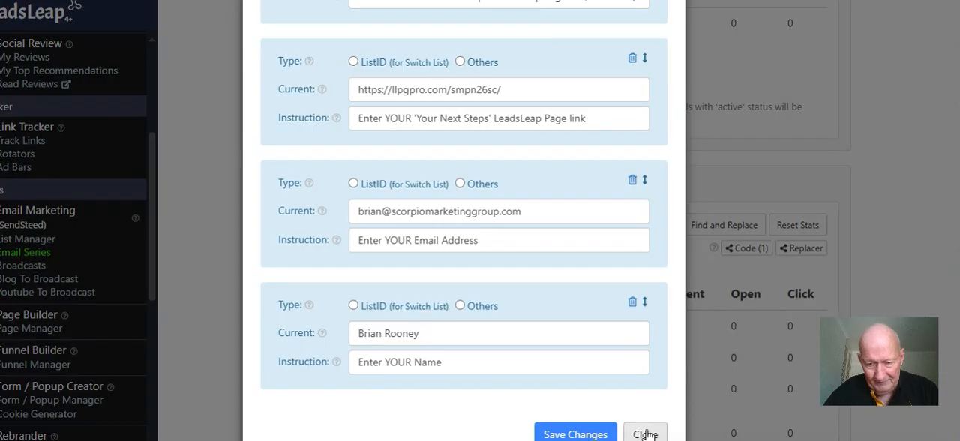
# Dismiss the replacer settings dialog and return to the email series page
pyautogui.click(576, 434)
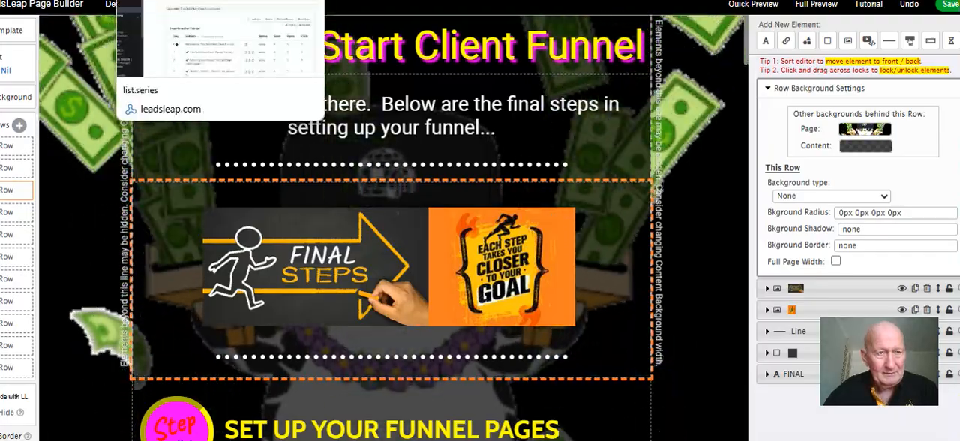
pyautogui.click(165, 1)
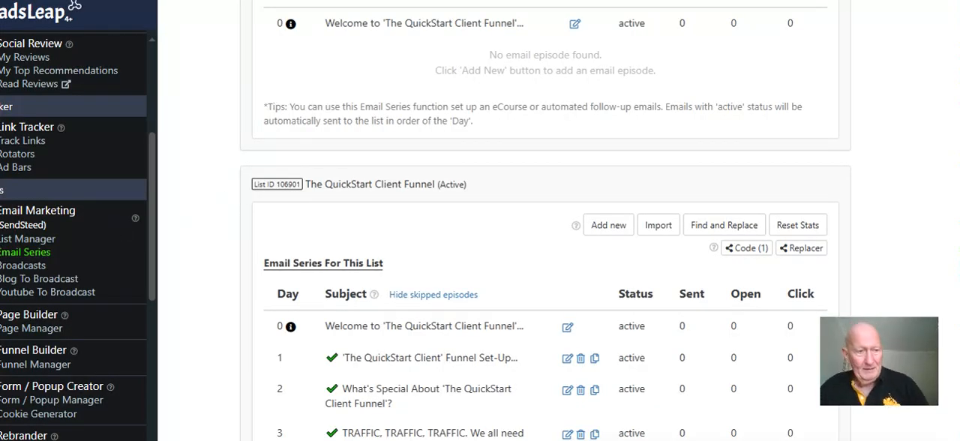
pyautogui.scroll(3, 19, 120)
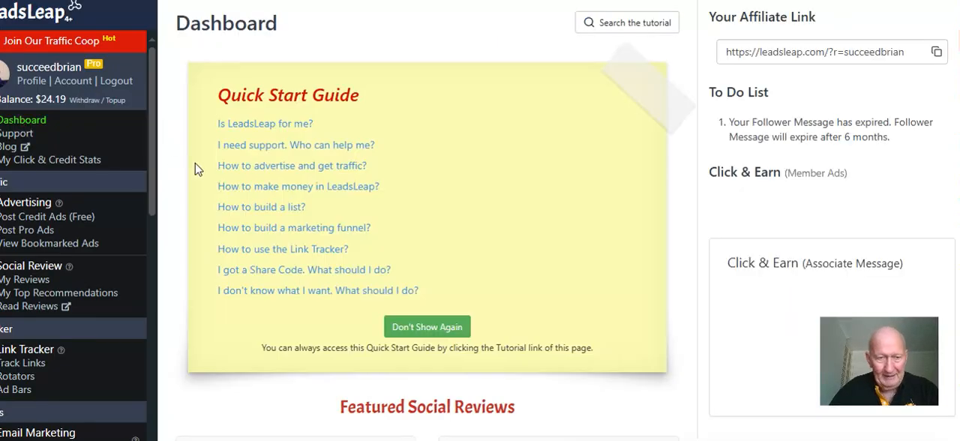
# Open the List Manager and review the mailing lists, including The QuickStart Client Funnel (Dummy)
pyautogui.scroll(-1, 73, 174)
pyautogui.scroll(2, 73, 169)
pyautogui.scroll(-5, 73, 169)
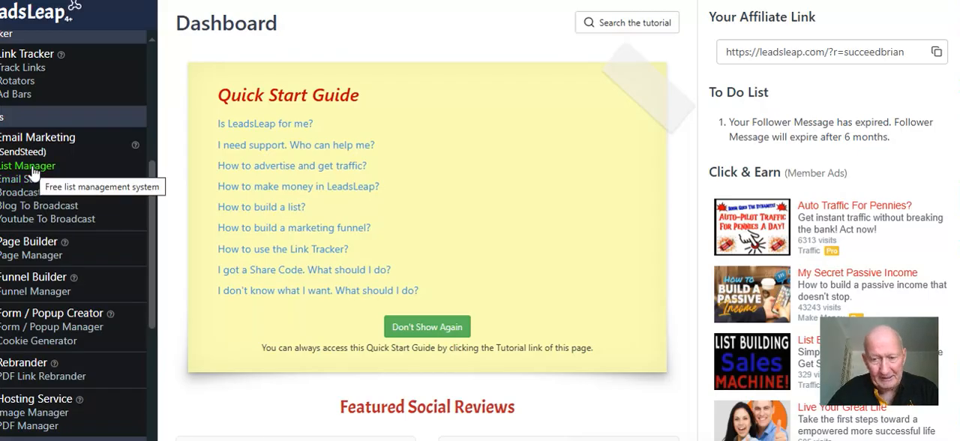
pyautogui.click(33, 171)
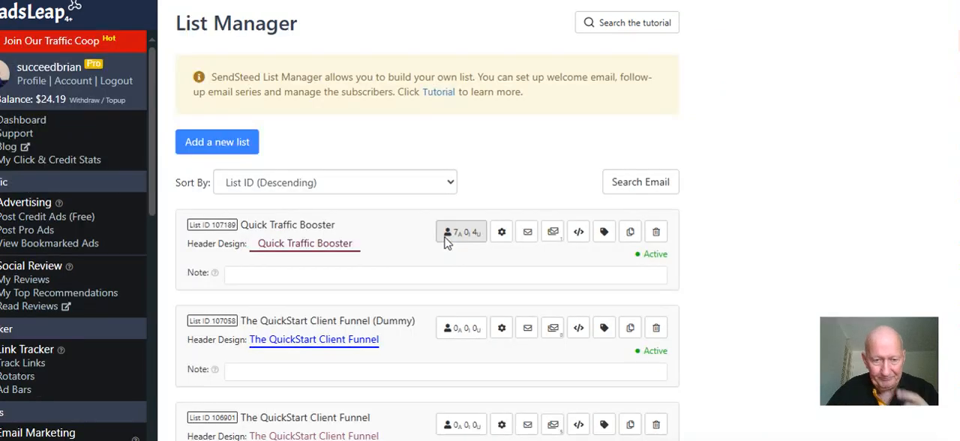
pyautogui.scroll(-2, 445, 239)
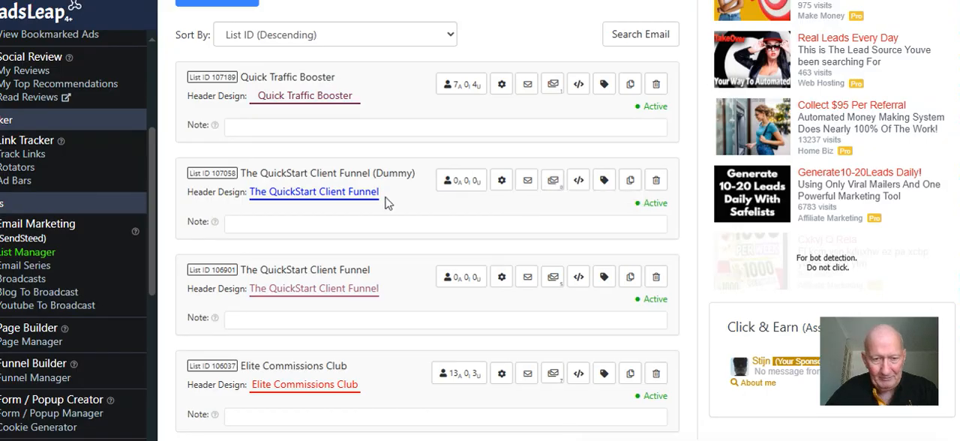
pyautogui.click(25, 269)
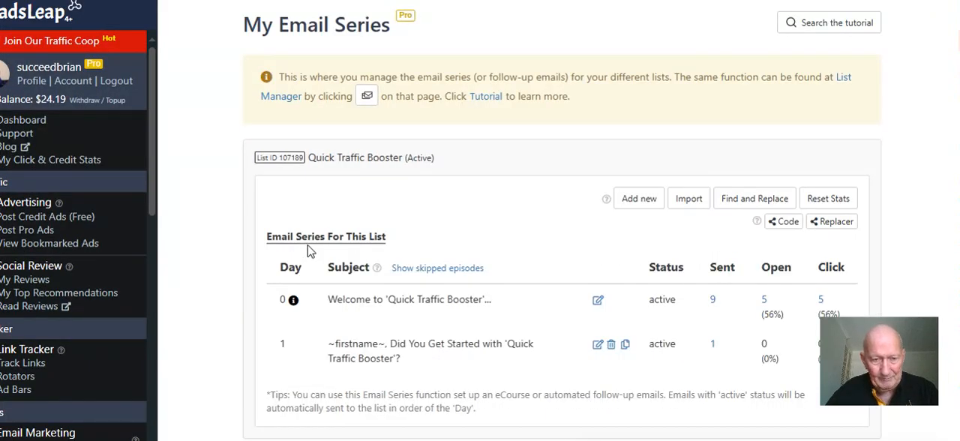
pyautogui.scroll(-3, 312, 250)
pyautogui.scroll(-2, 315, 246)
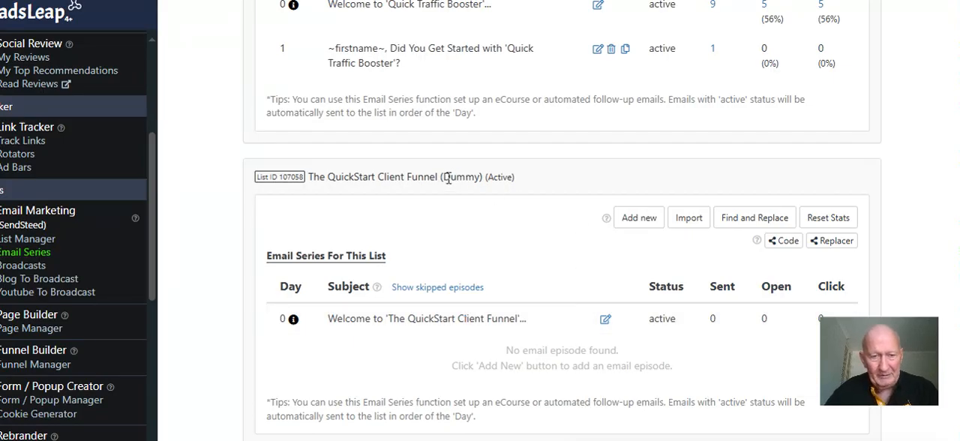
pyautogui.click(690, 219)
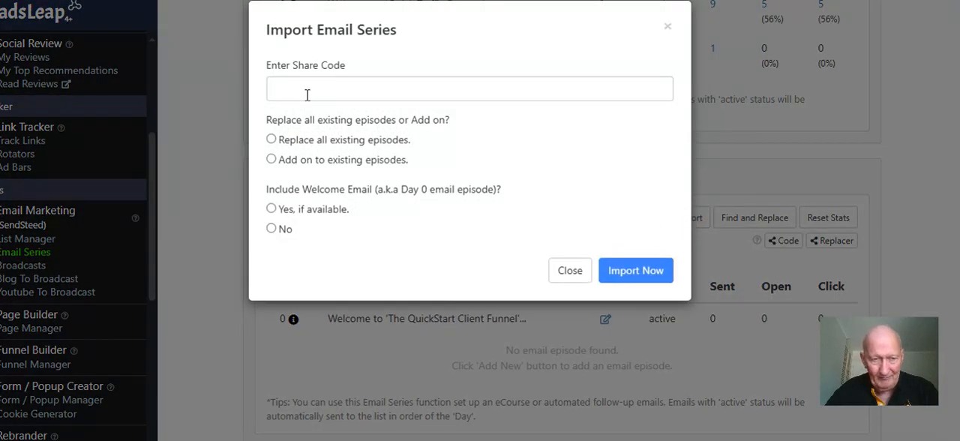
pyautogui.click(307, 94)
pyautogui.rightClick(305, 91)
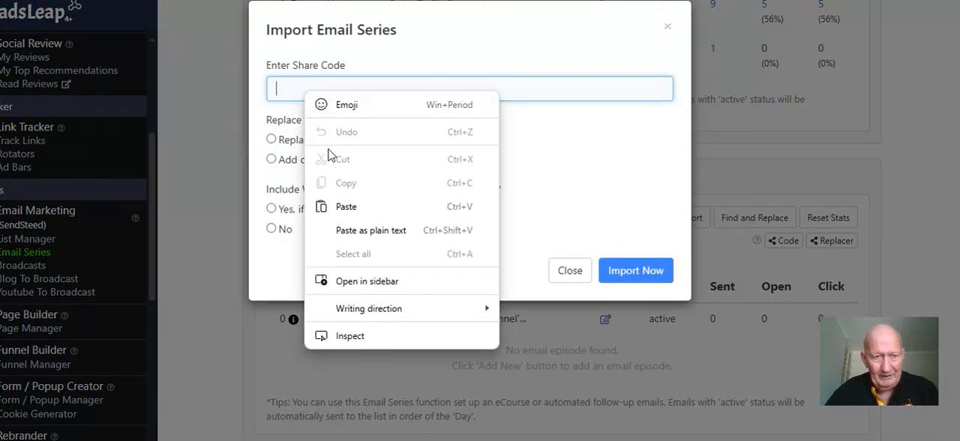
pyautogui.click(342, 203)
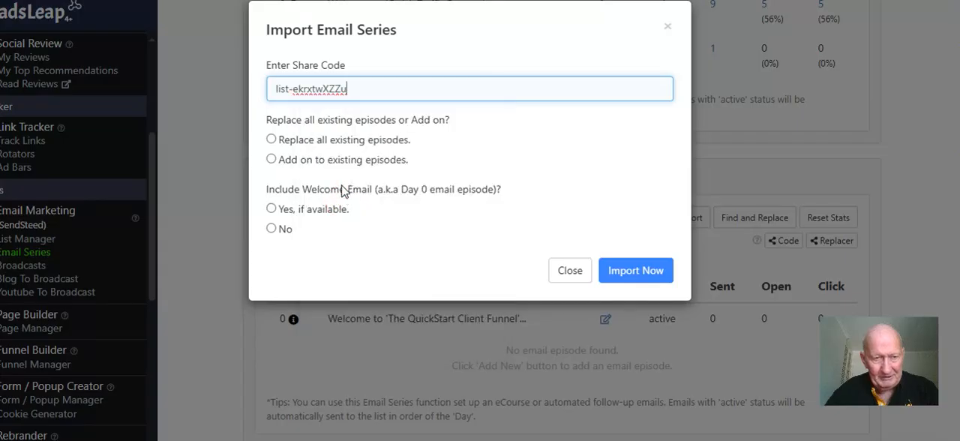
# Set the import to replace all existing episodes and include the welcome email if available, and run it
pyautogui.click(272, 140)
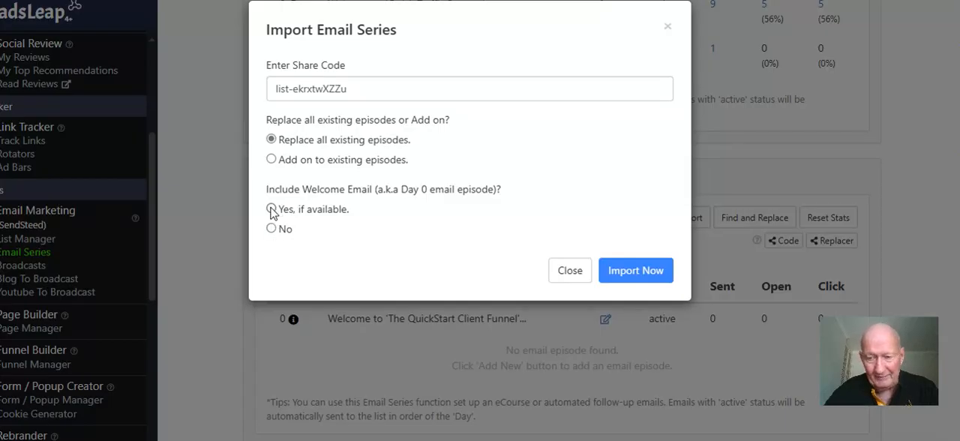
pyautogui.click(272, 210)
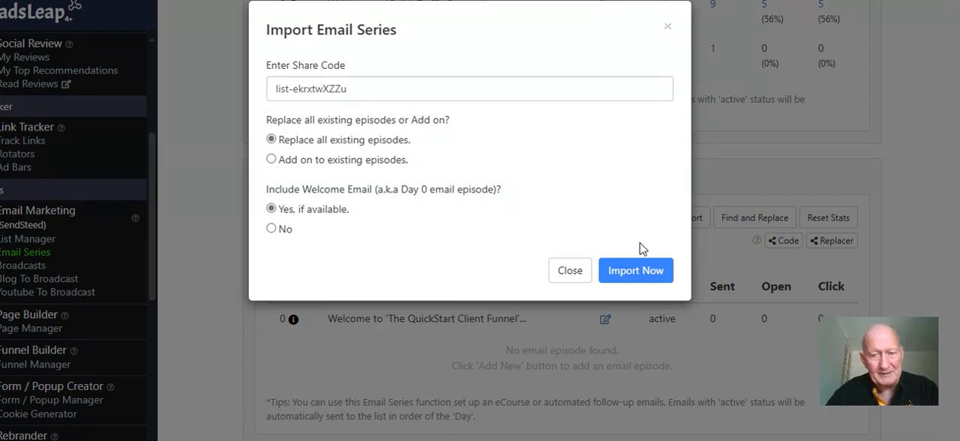
pyautogui.click(636, 271)
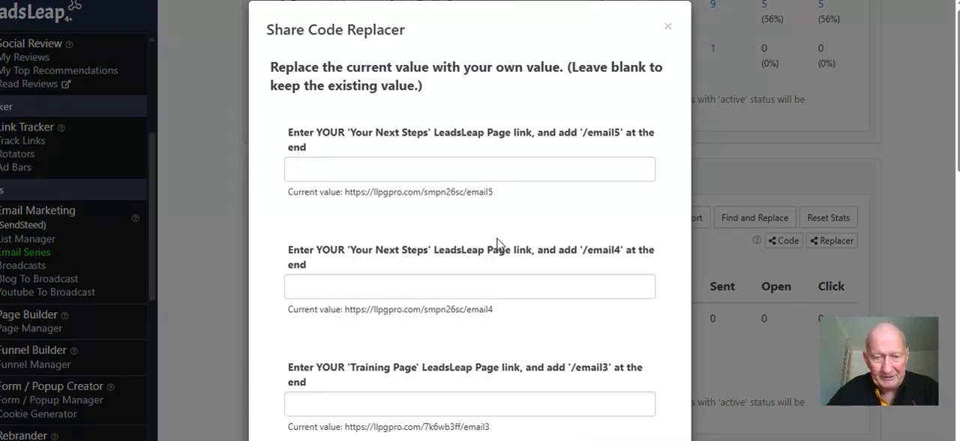
# Enter the list owner's full name, properly capitalised, as the replacement name in the Share Code Replacer
pyautogui.scroll(-8, 496, 241)
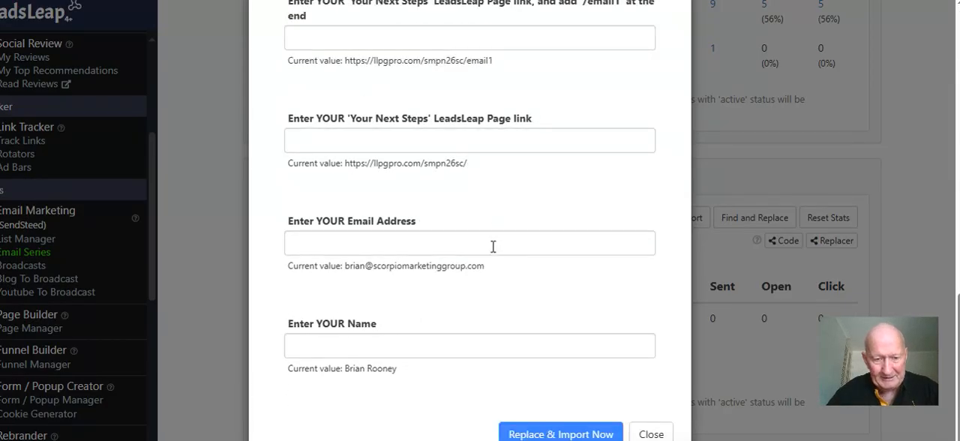
pyautogui.click(367, 347)
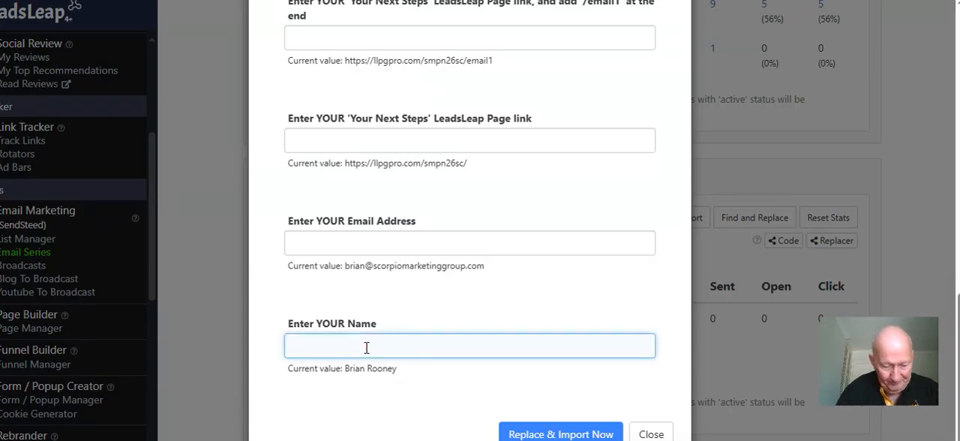
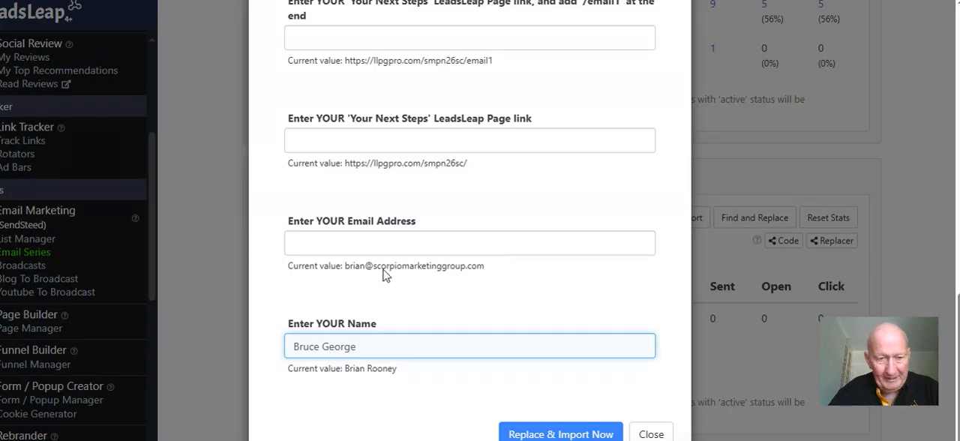
# Fill in the list owner's e-mail address as the replacement e-mail value
pyautogui.click(373, 241)
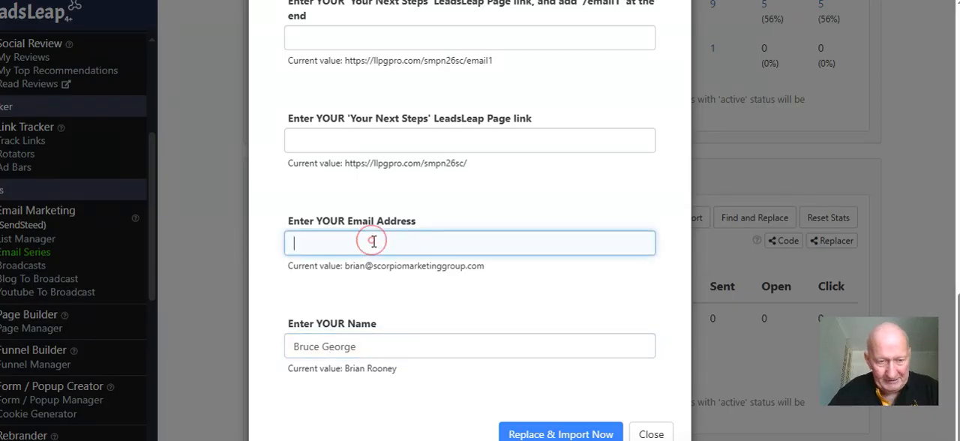
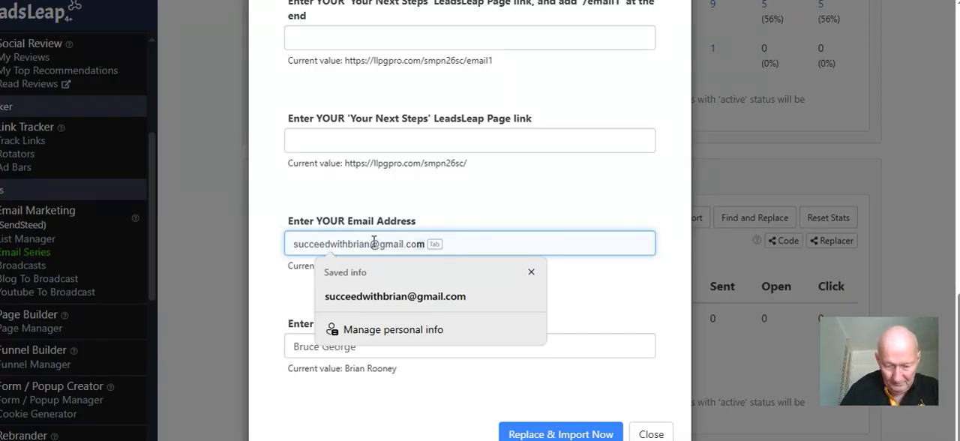
pyautogui.press('Tab')
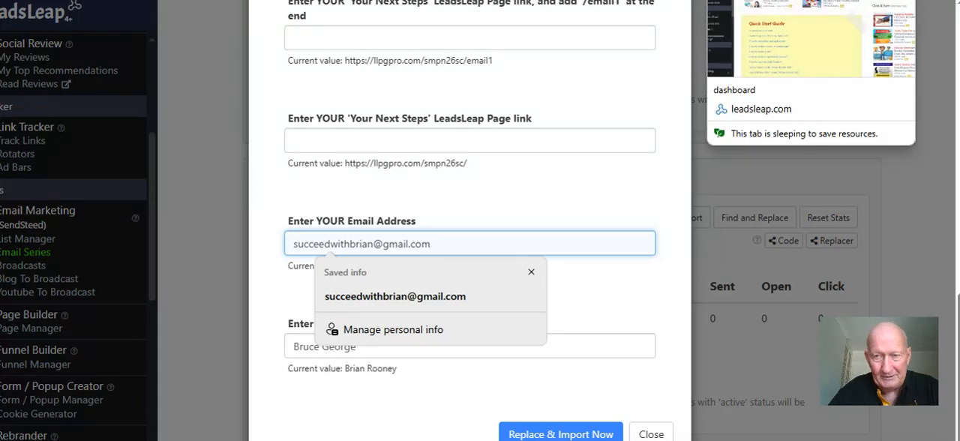
# Switch to the other LeadsLeap dashboard, open the Page Manager and copy the llpgpro.com link of The QuickStart Client Funnel Next Steps (Dummy) page
pyautogui.click(750, 0)
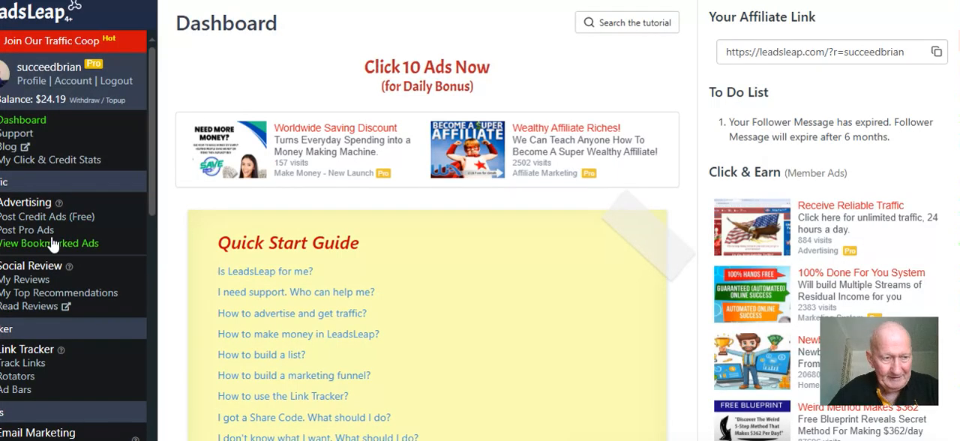
pyautogui.scroll(-1, 39, 307)
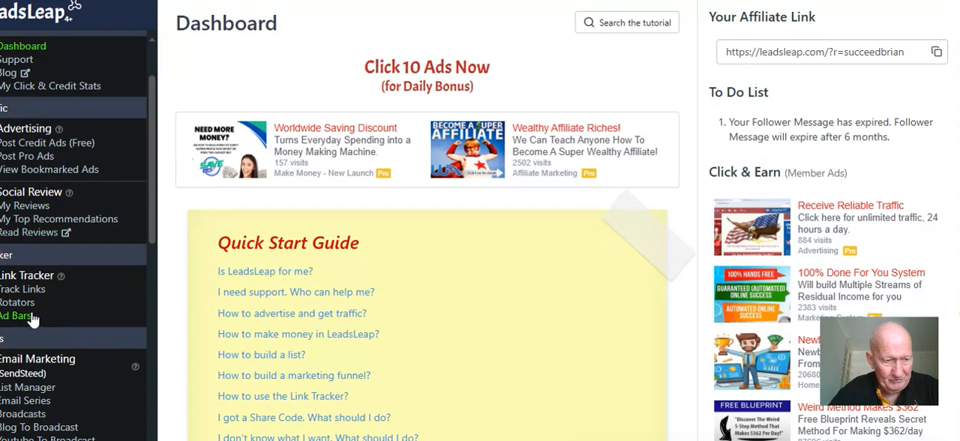
pyautogui.scroll(-4, 32, 344)
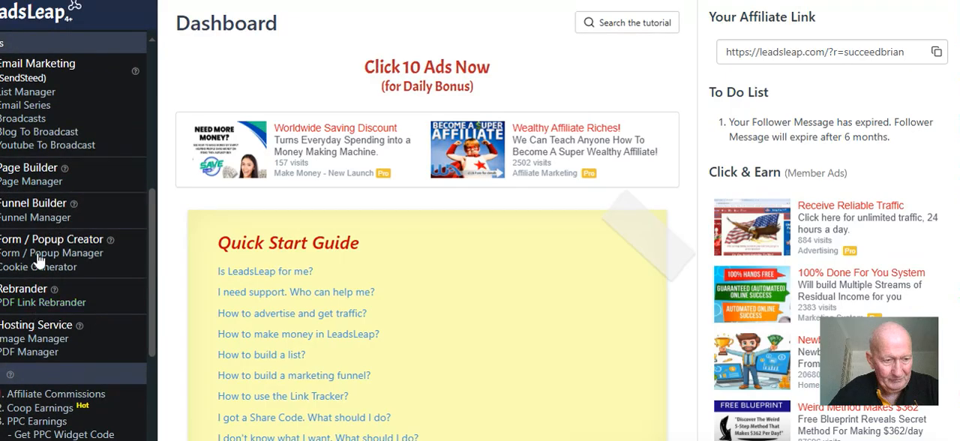
pyautogui.click(32, 183)
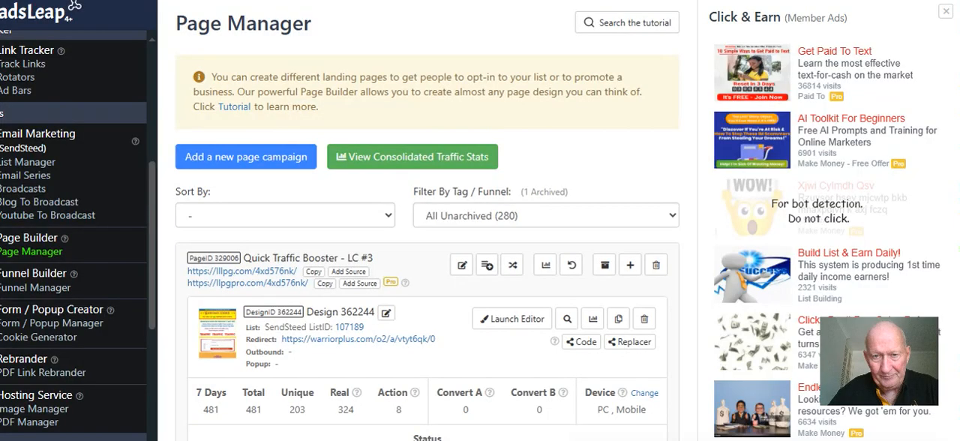
pyautogui.scroll(-10, 412, 230)
pyautogui.scroll(-5, 406, 229)
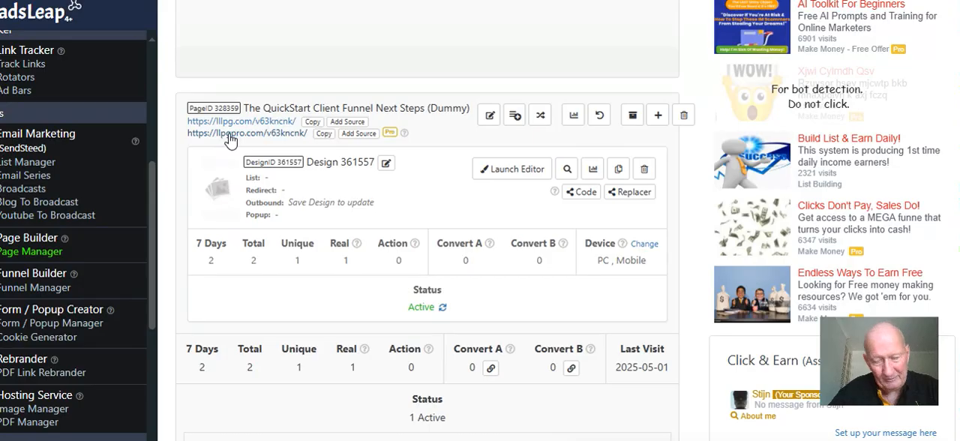
pyautogui.click(324, 135)
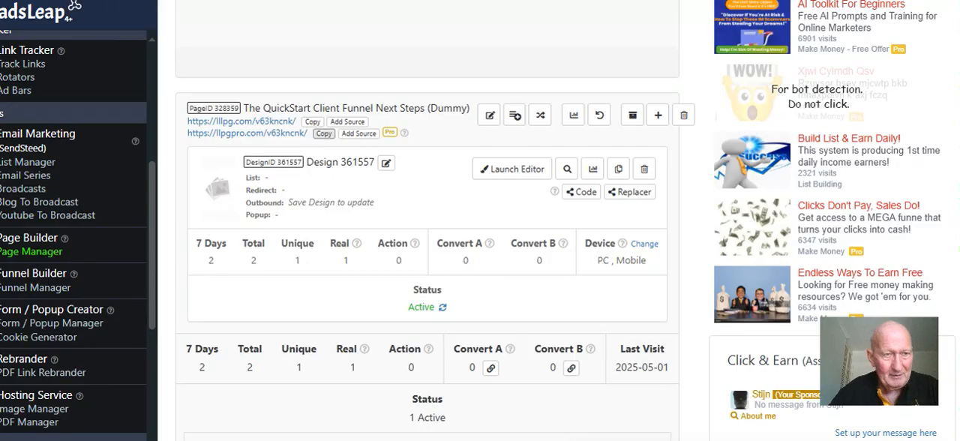
pyautogui.click(180, 1)
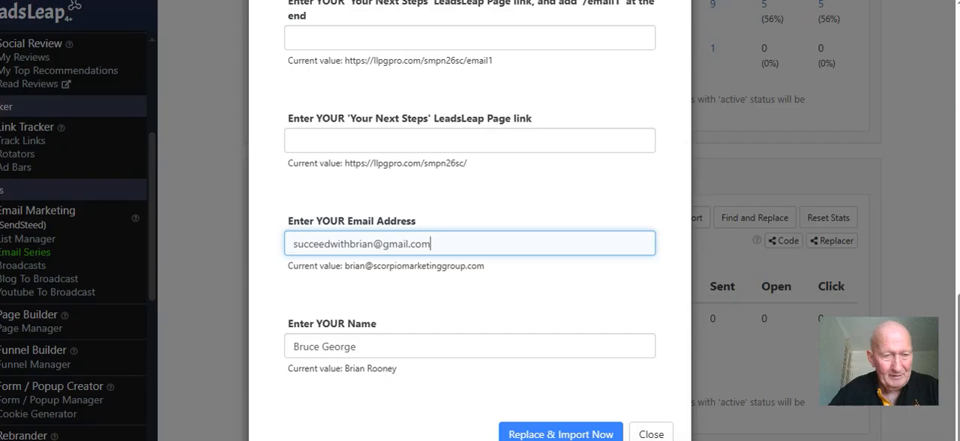
pyautogui.rightClick(336, 144)
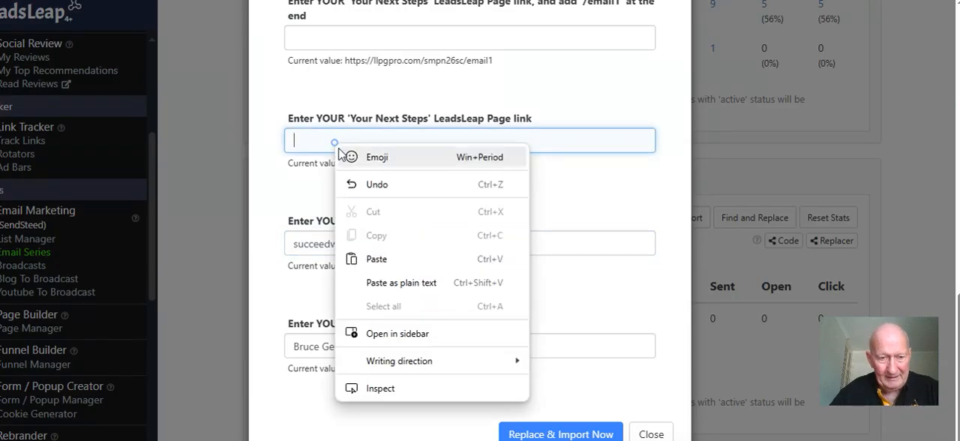
pyautogui.click(372, 253)
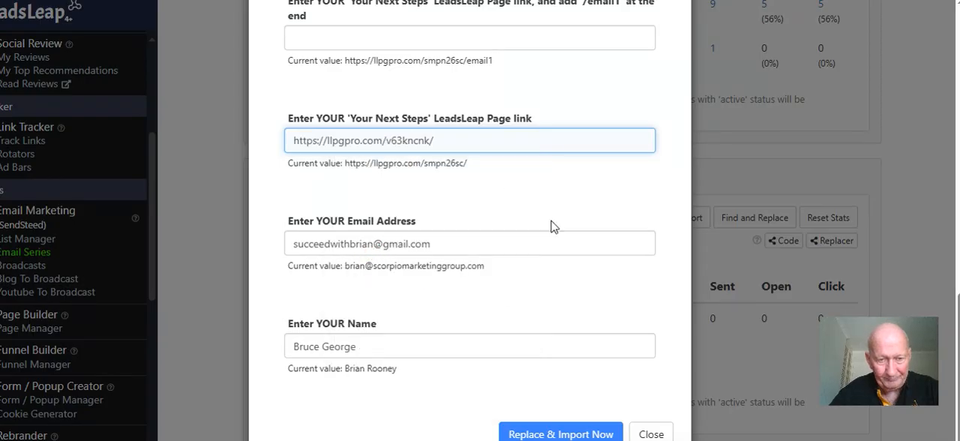
pyautogui.scroll(1, 556, 230)
pyautogui.scroll(1, 556, 231)
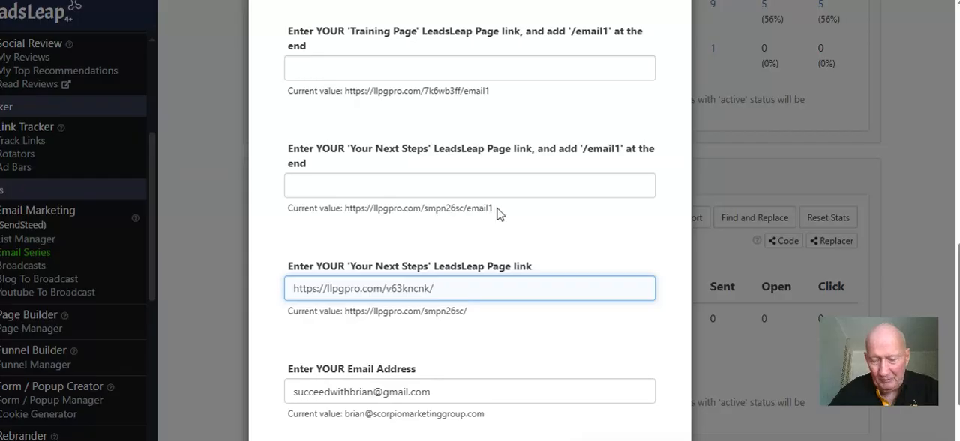
pyautogui.click(310, 191)
pyautogui.rightClick(310, 190)
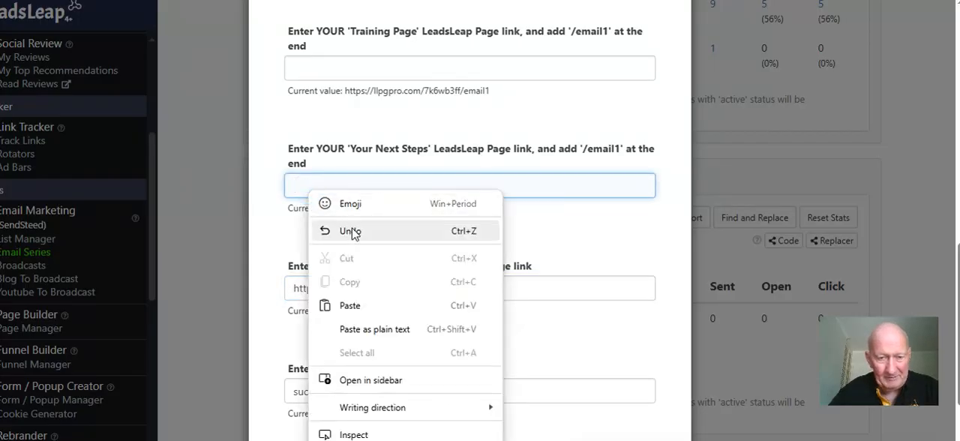
pyautogui.click(348, 304)
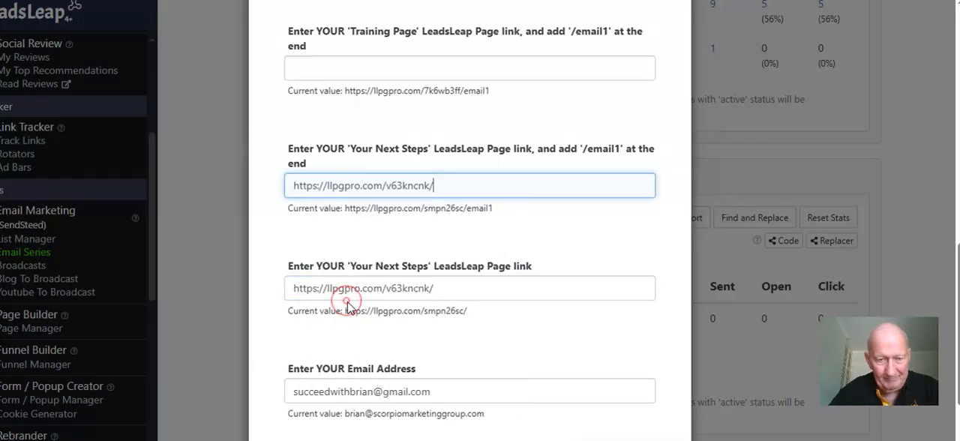
pyautogui.click(451, 185)
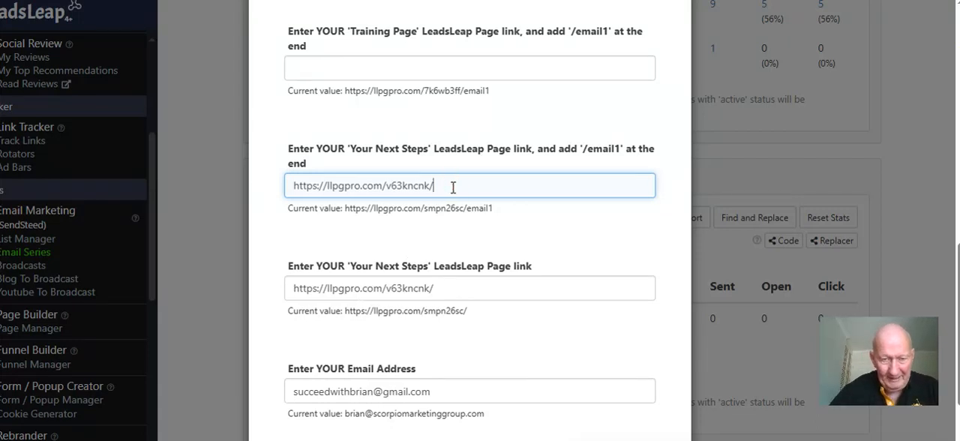
pyautogui.write('email1')
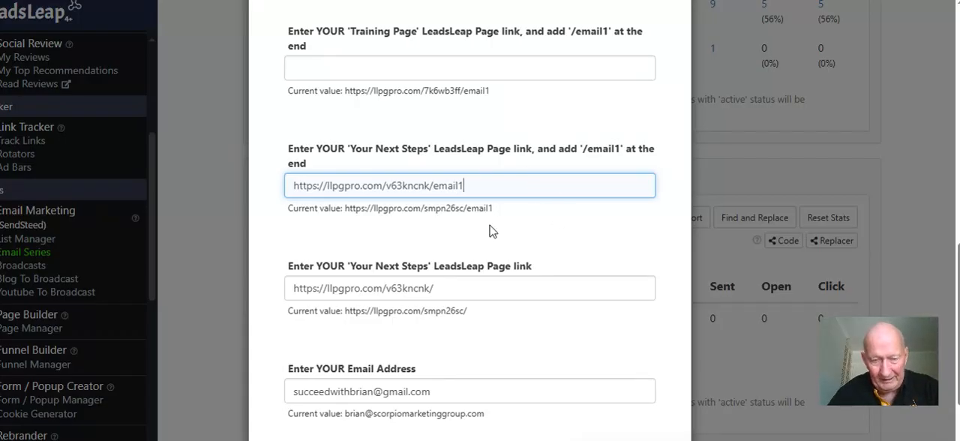
pyautogui.scroll(2, 557, 259)
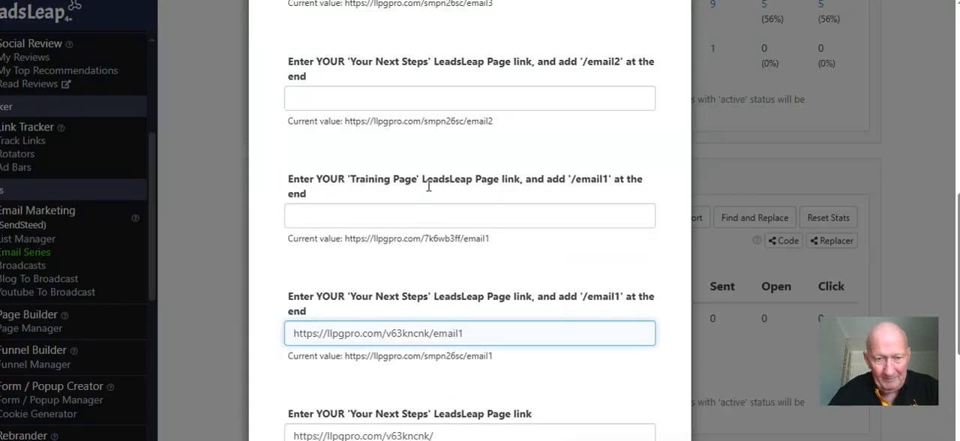
pyautogui.scroll(-1, 422, 174)
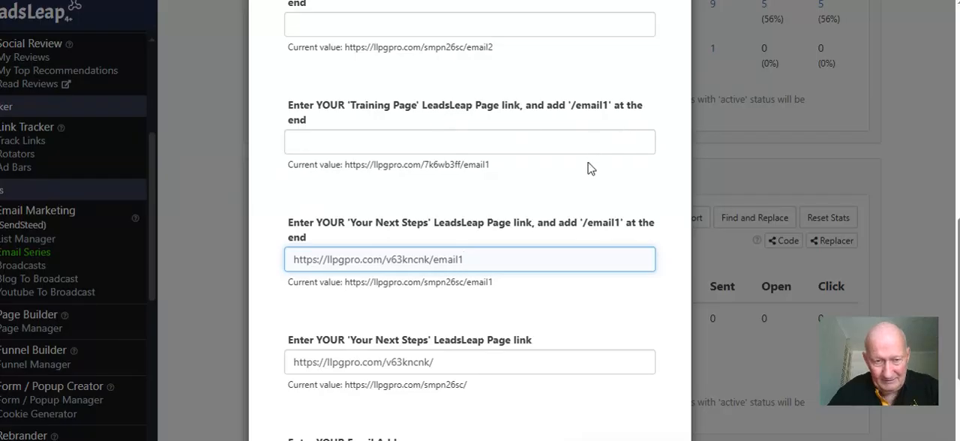
pyautogui.scroll(2, 518, 214)
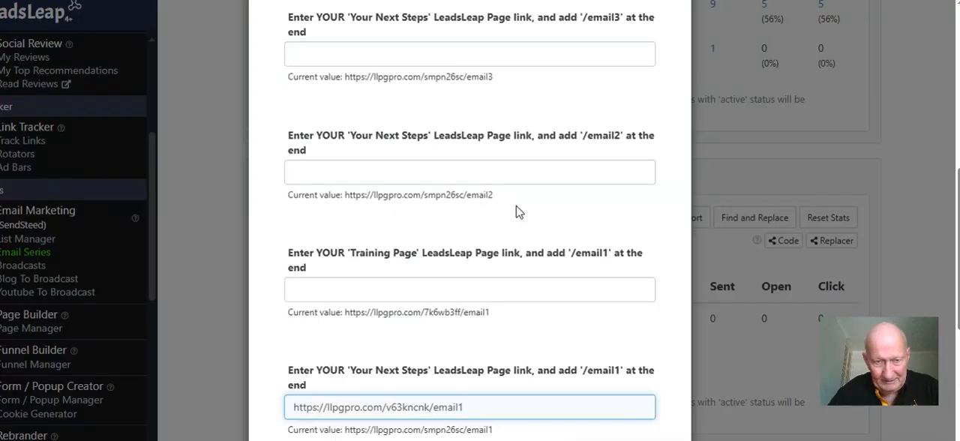
pyautogui.rightClick(331, 171)
pyautogui.click(375, 289)
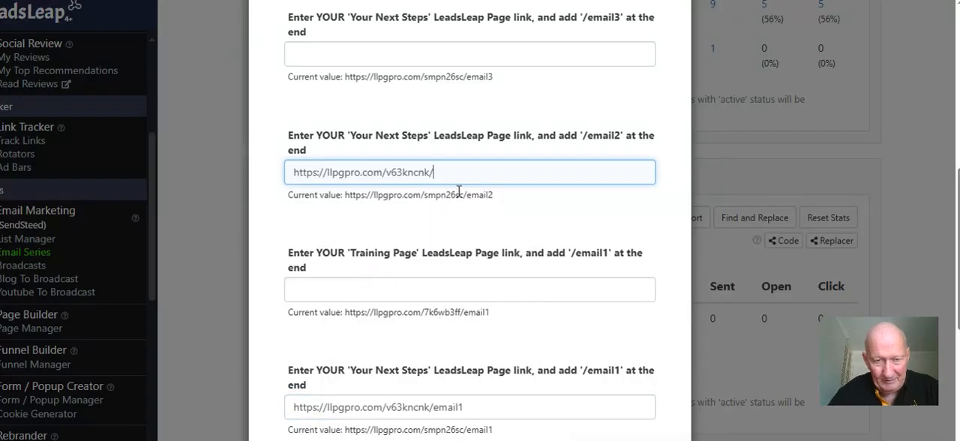
pyautogui.write('email')
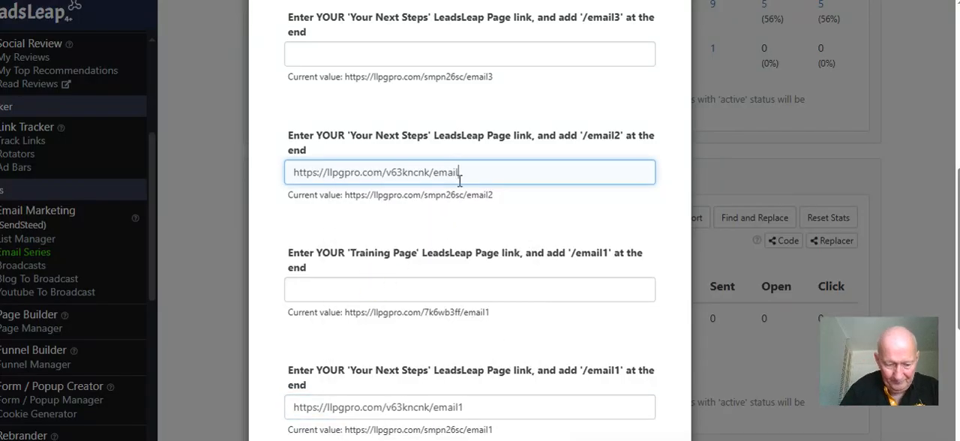
pyautogui.write('2')
pyautogui.scroll(1, 461, 181)
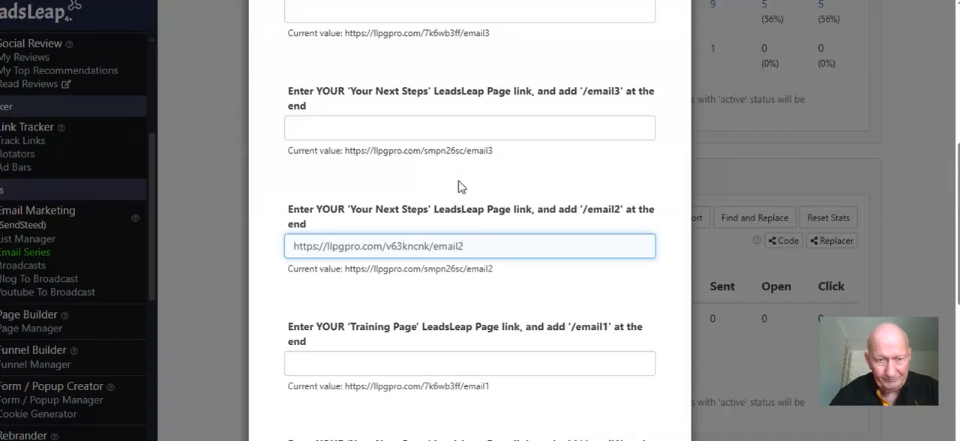
pyautogui.click(437, 124)
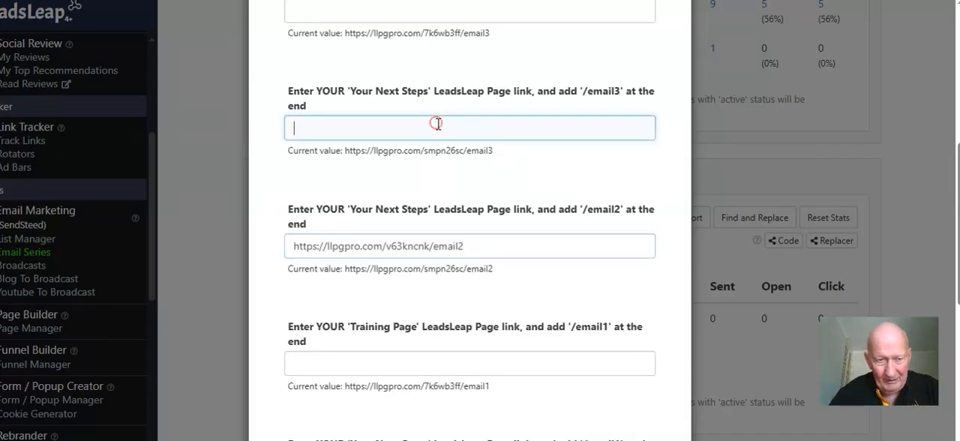
pyautogui.rightClick(437, 124)
pyautogui.click(445, 178)
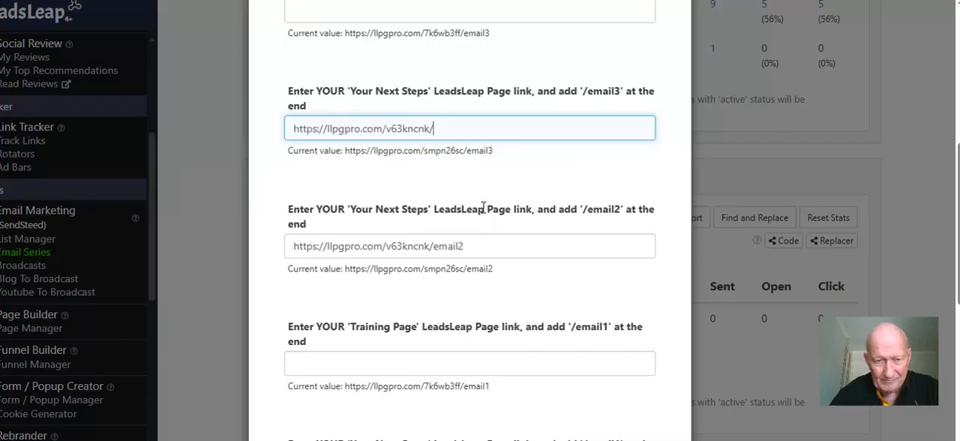
pyautogui.write('email3')
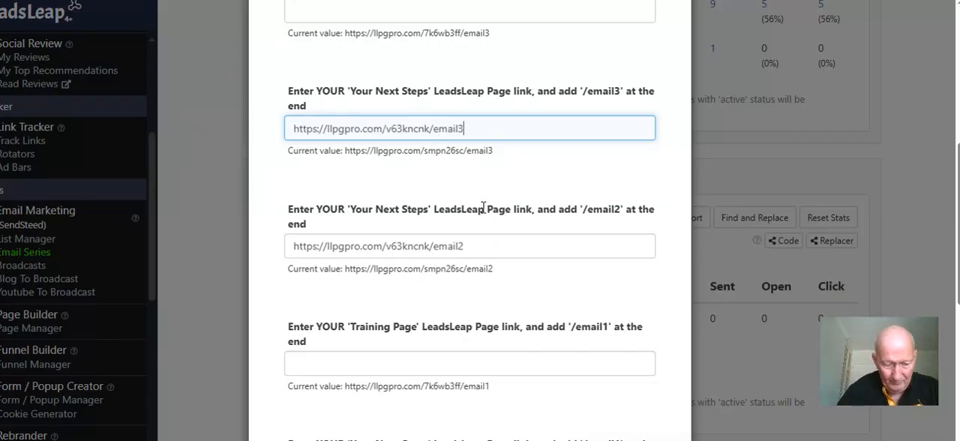
pyautogui.scroll(2, 504, 213)
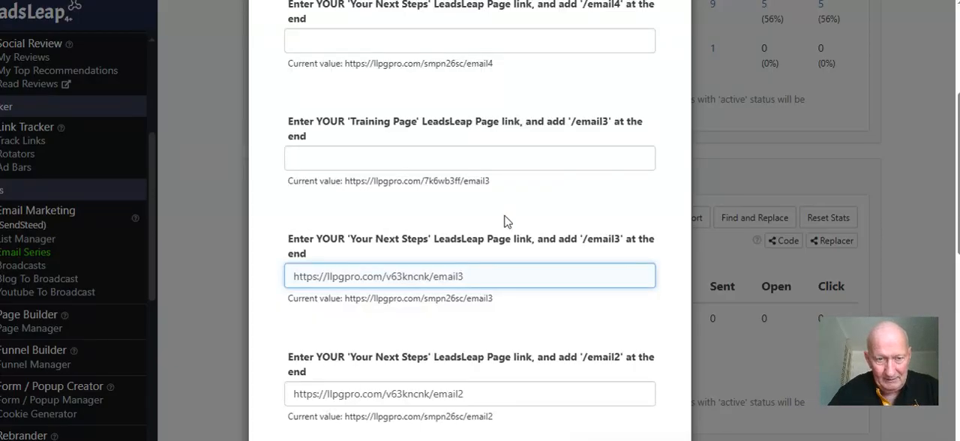
pyautogui.scroll(1, 506, 221)
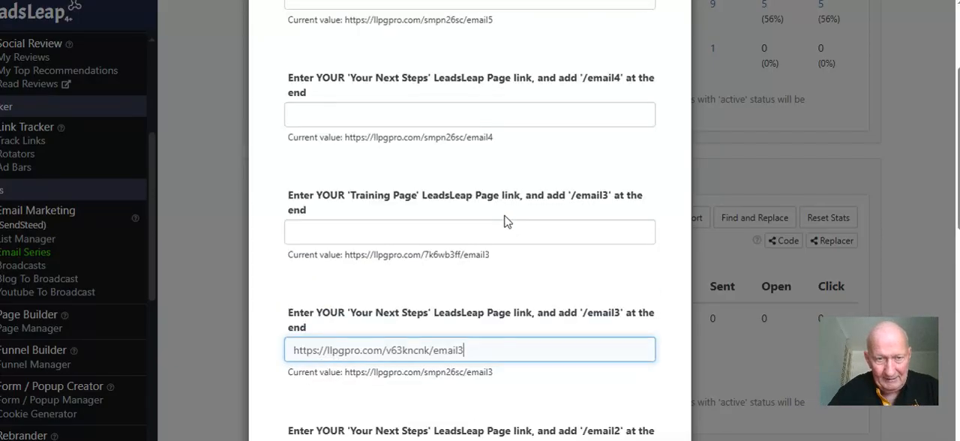
pyautogui.click(368, 113)
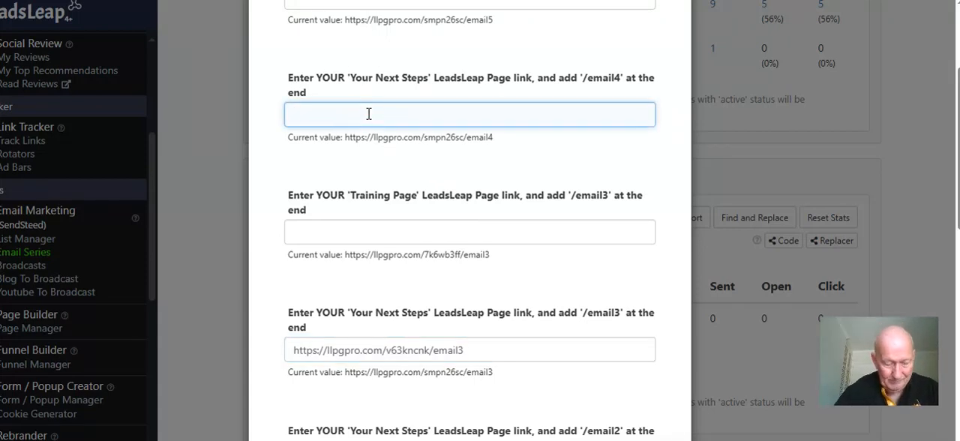
pyautogui.write('https://llpgpro.com/v63kncnk/')
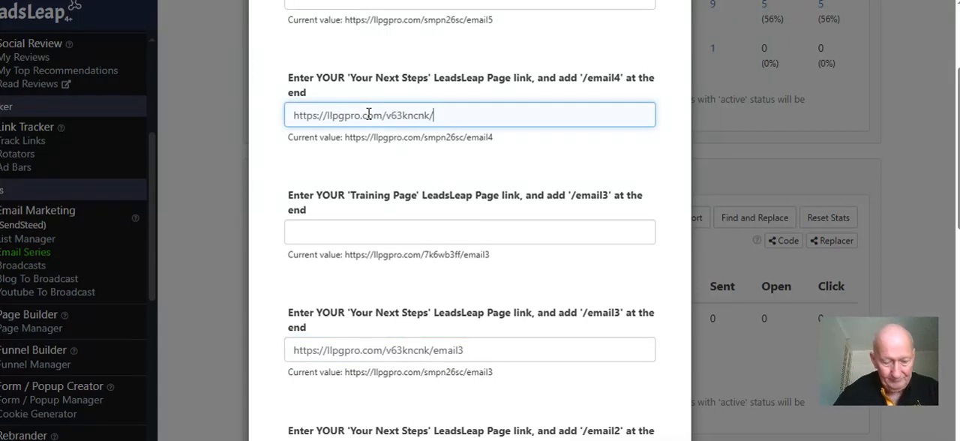
pyautogui.write('email4')
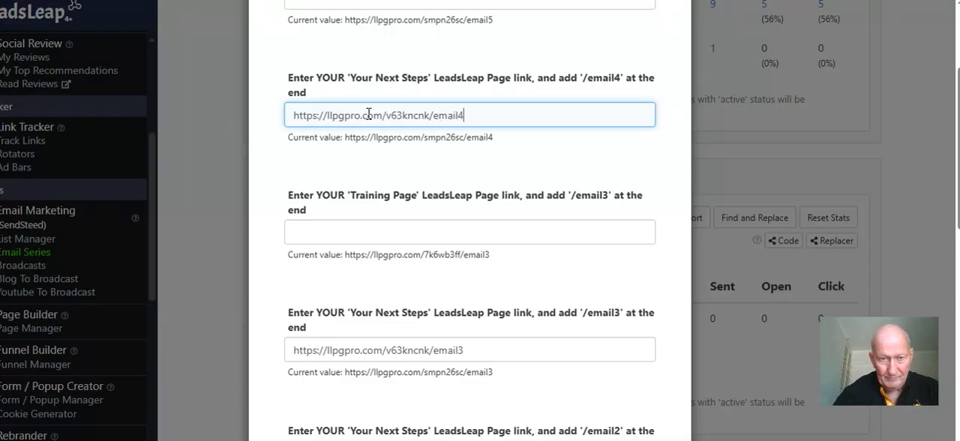
pyautogui.scroll(2, 411, 113)
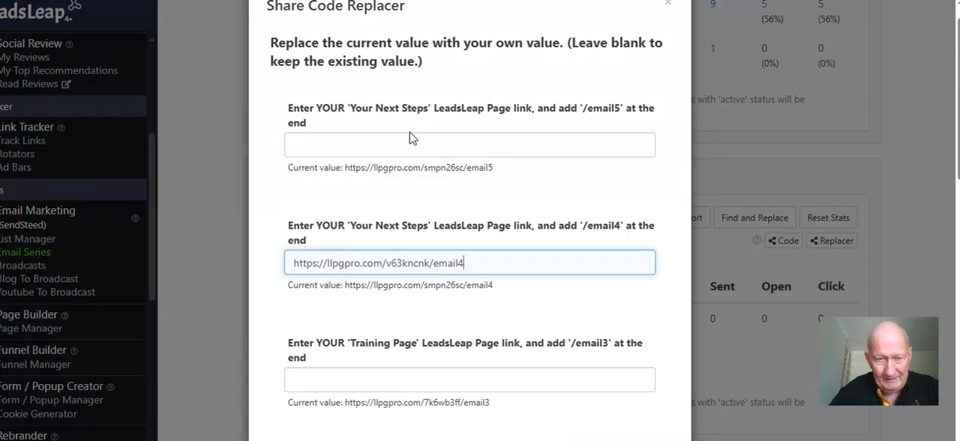
pyautogui.rightClick(410, 140)
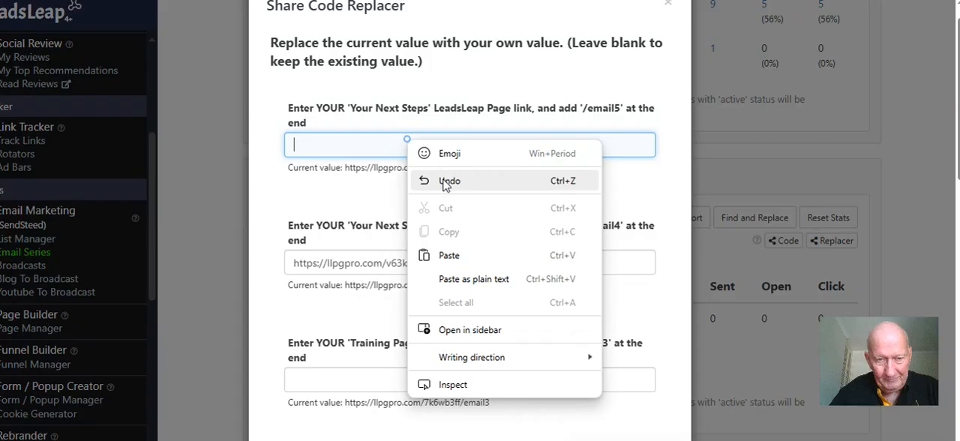
pyautogui.click(450, 254)
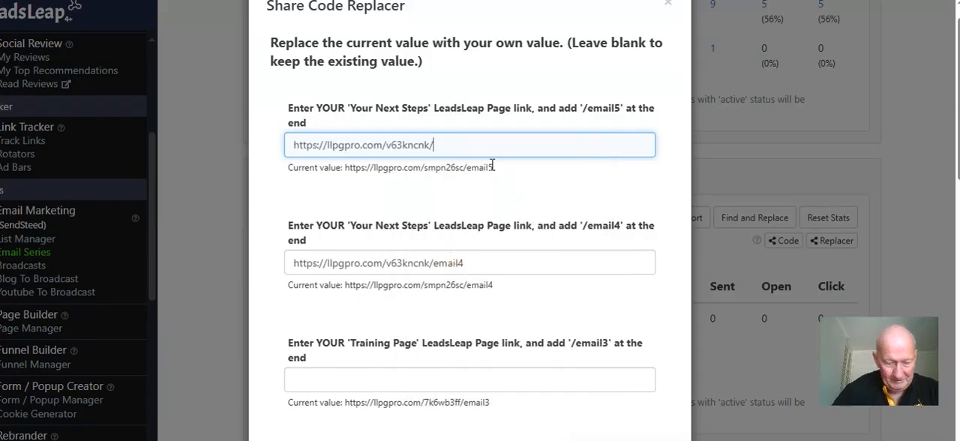
pyautogui.write('email')
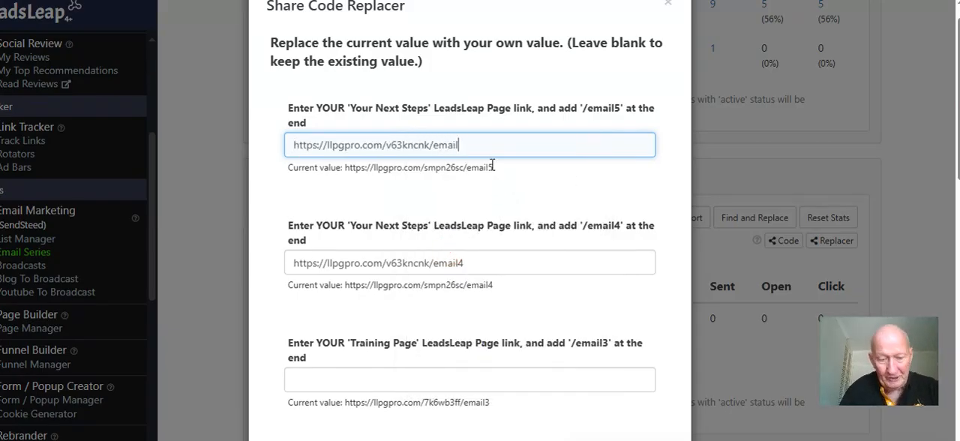
pyautogui.write('5')
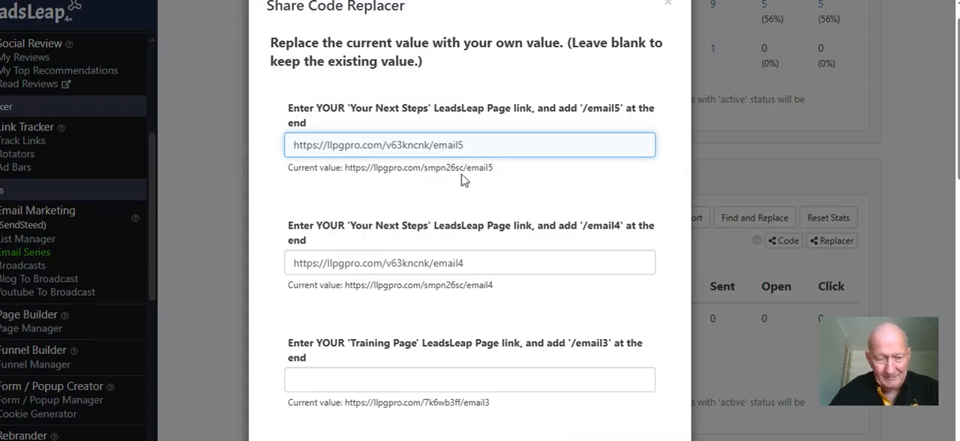
# Switch to the LeadsLeap Page Manager and copy the llpgpro.com link of The QuickStart Client Funnel Training (Dummy) page
pyautogui.scroll(-9, 461, 179)
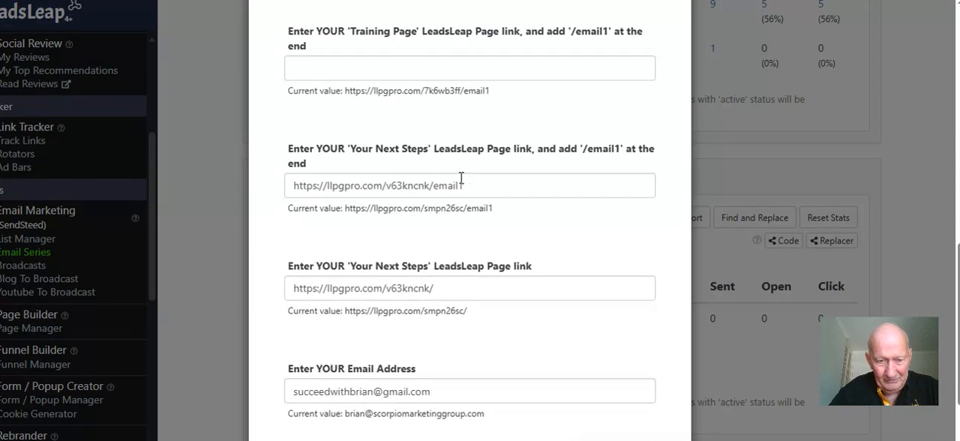
pyautogui.scroll(2, 462, 179)
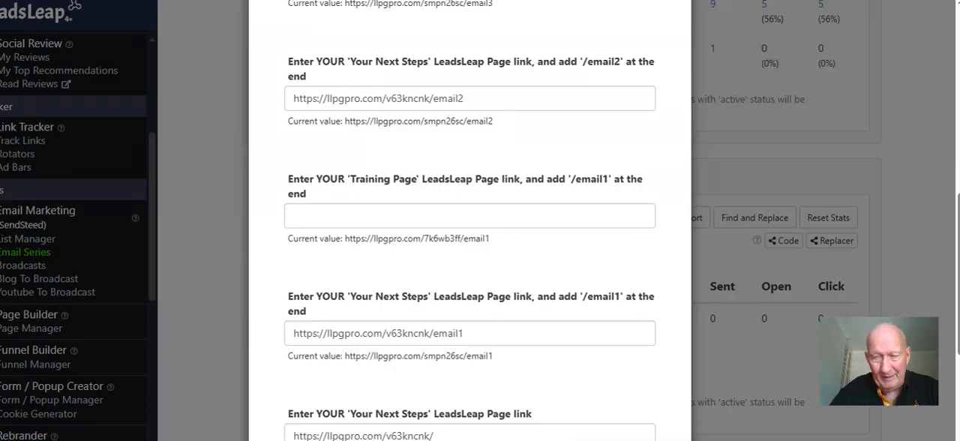
pyautogui.click(721, 0)
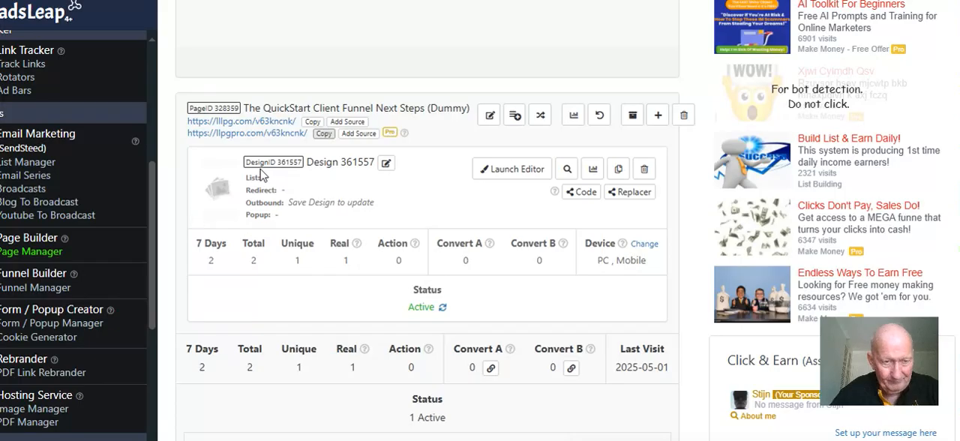
pyautogui.scroll(-1, 232, 174)
pyautogui.scroll(-2, 232, 173)
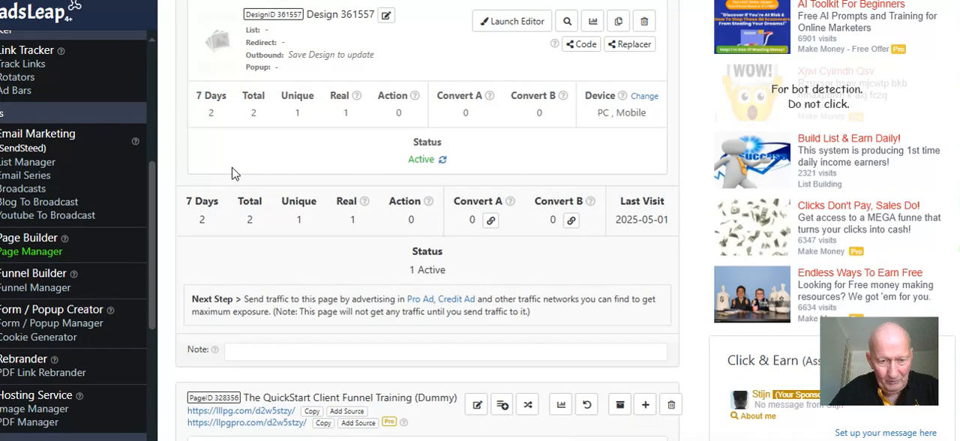
pyautogui.scroll(-2, 232, 173)
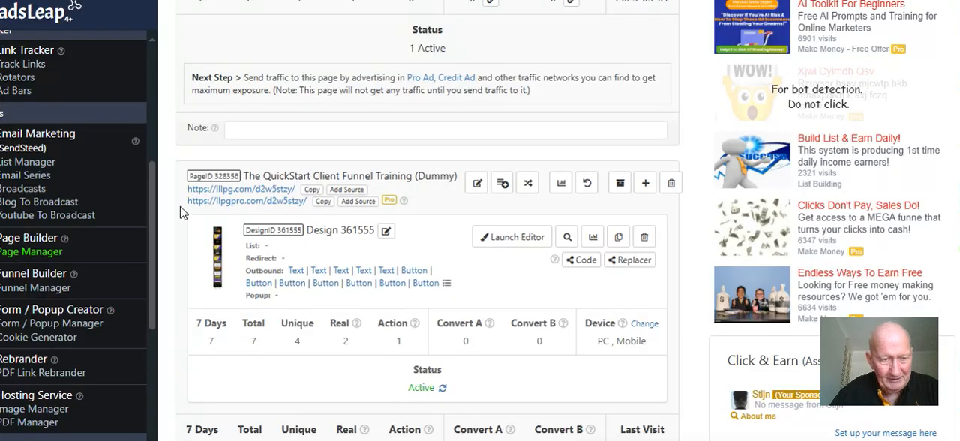
pyautogui.moveTo(185, 201); pyautogui.dragTo(306, 205)
pyautogui.click(333, 152)
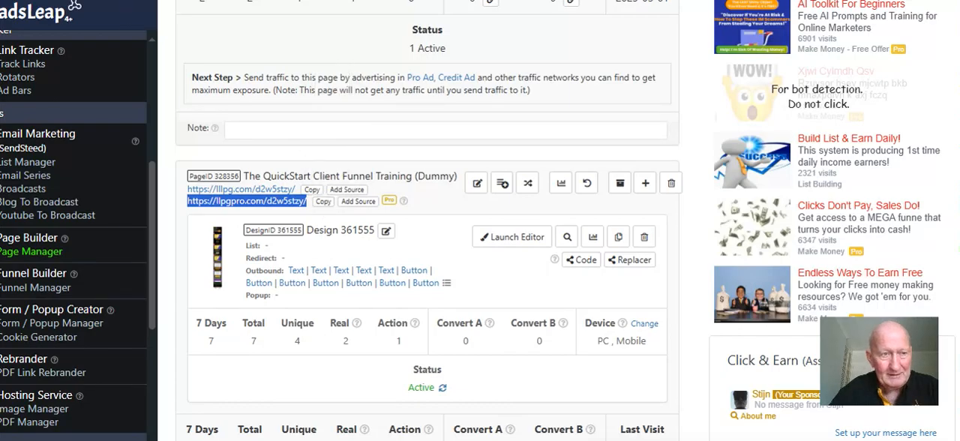
pyautogui.click(195, 2)
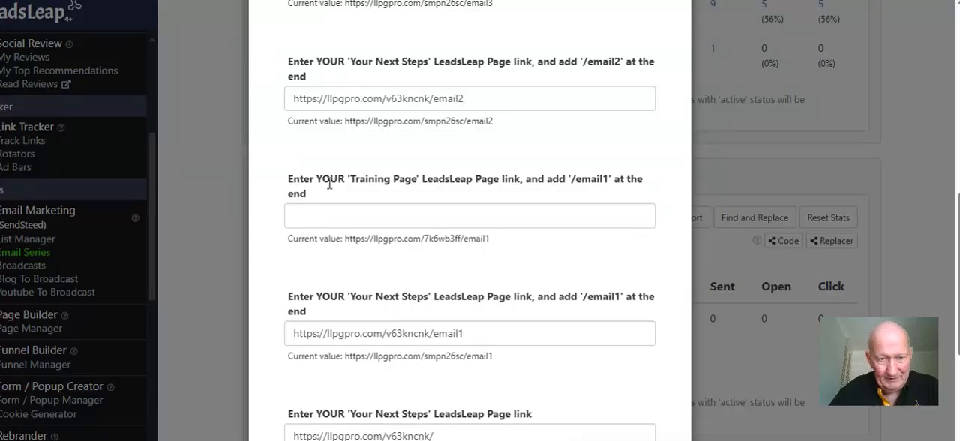
pyautogui.rightClick(322, 211)
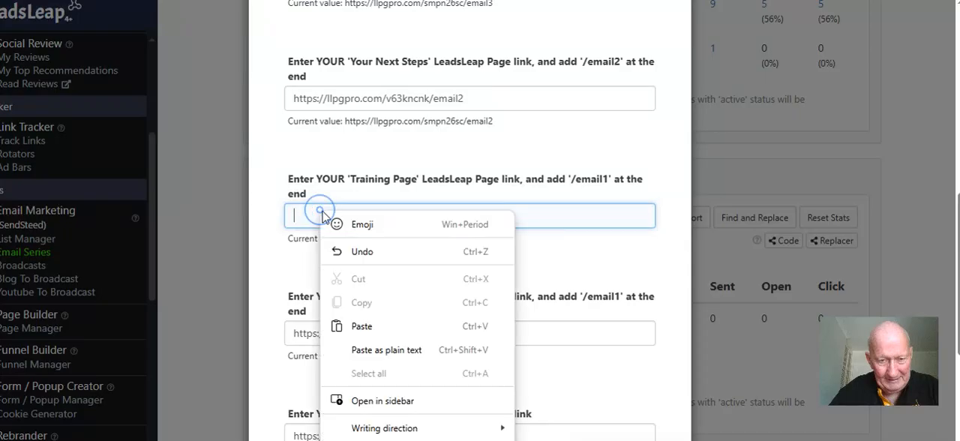
pyautogui.click(368, 319)
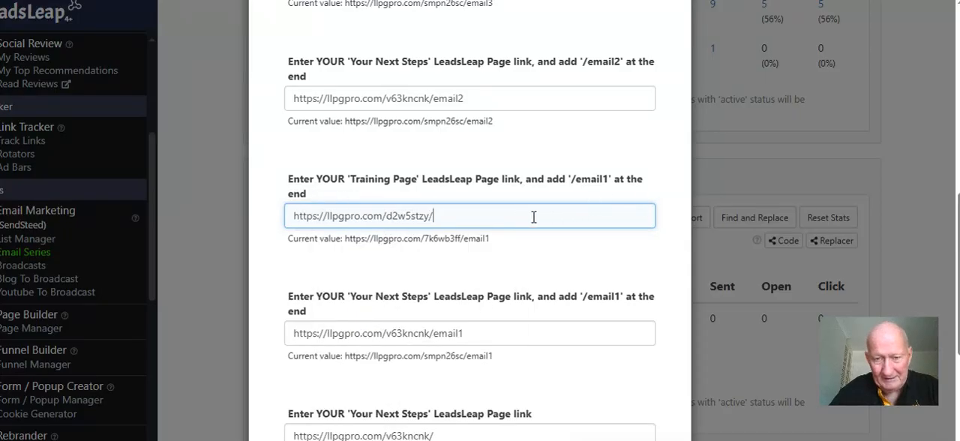
pyautogui.write('email1')
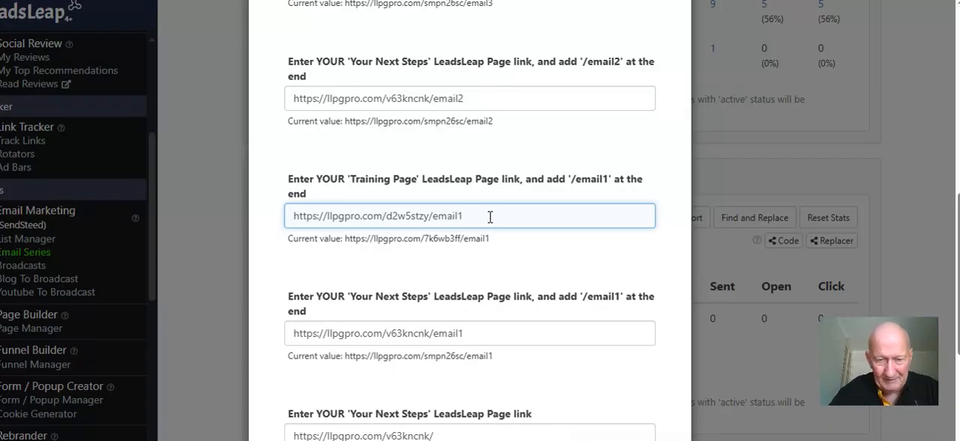
pyautogui.scroll(3, 490, 217)
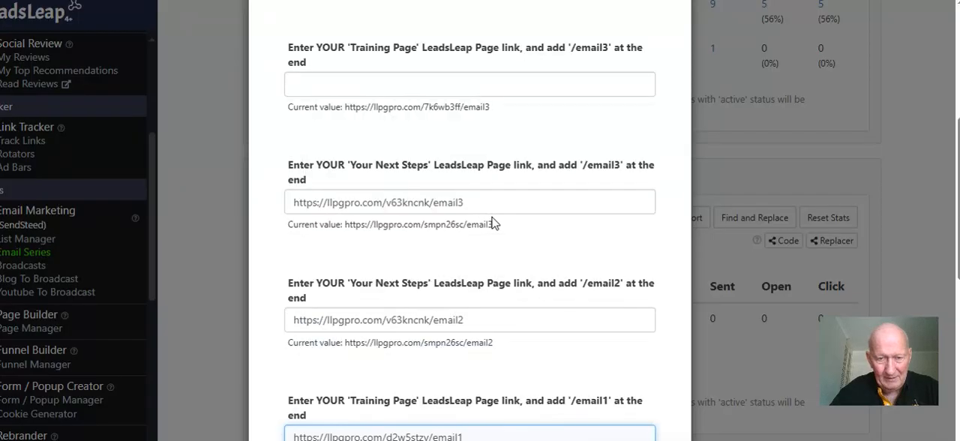
pyautogui.scroll(1, 493, 222)
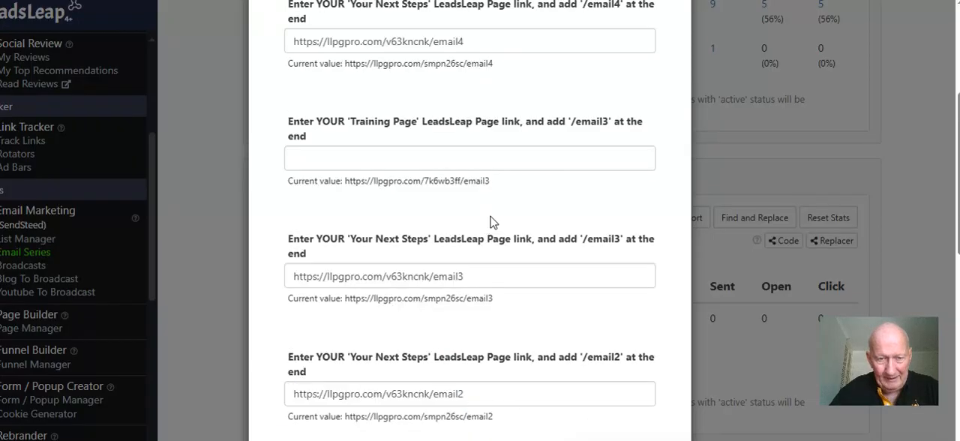
pyautogui.rightClick(335, 162)
pyautogui.click(323, 209)
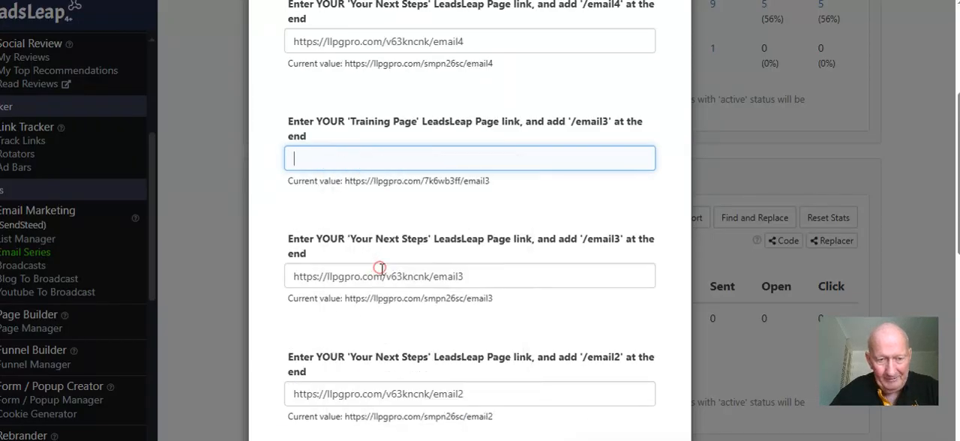
pyautogui.write('email')
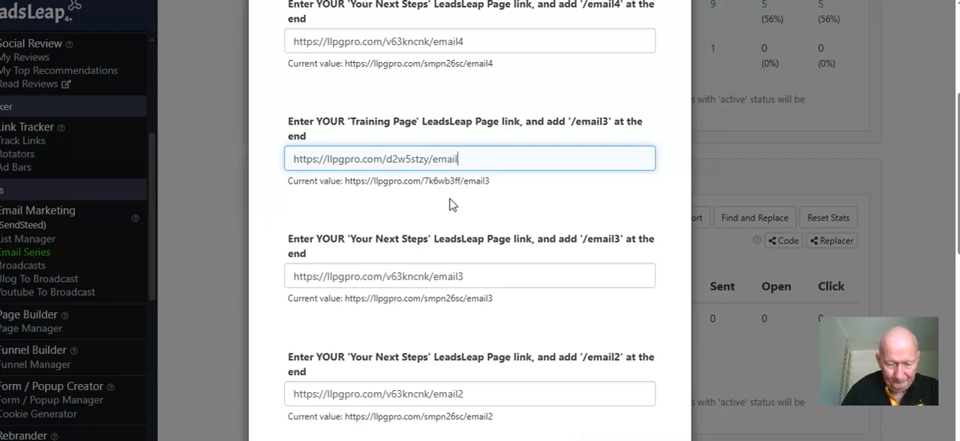
pyautogui.write('3')
# Review all replacement values in the Share Code Replacer, from the '/email5' link to the name and e-mail address
pyautogui.scroll(1, 456, 197)
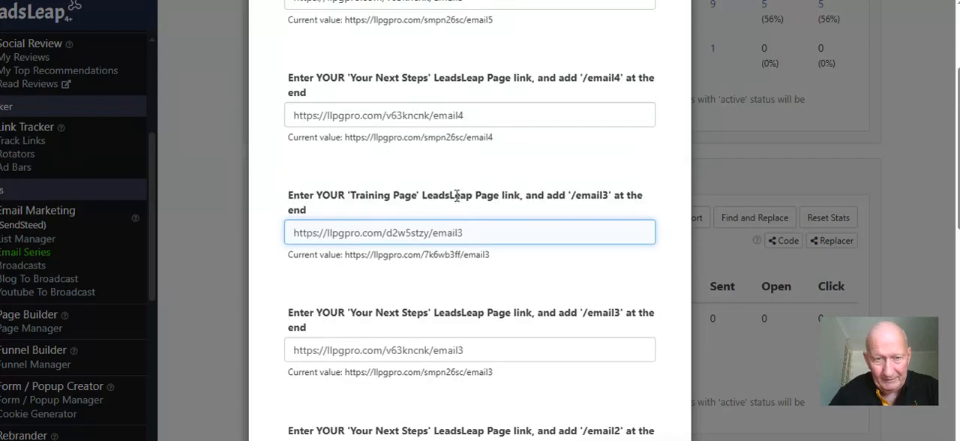
pyautogui.scroll(3, 456, 197)
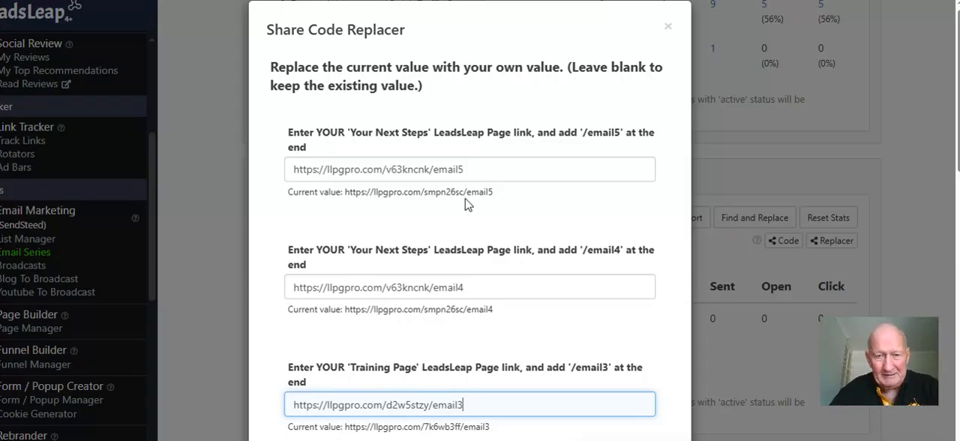
pyautogui.scroll(-10, 466, 204)
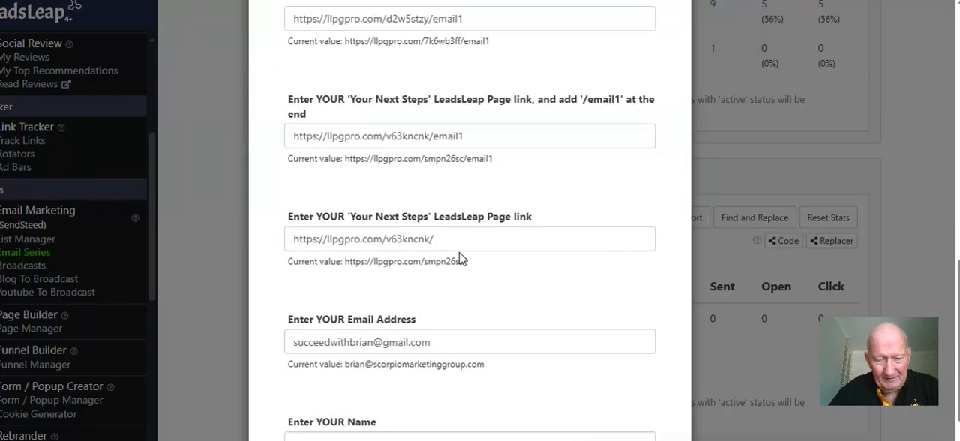
pyautogui.scroll(-1, 460, 258)
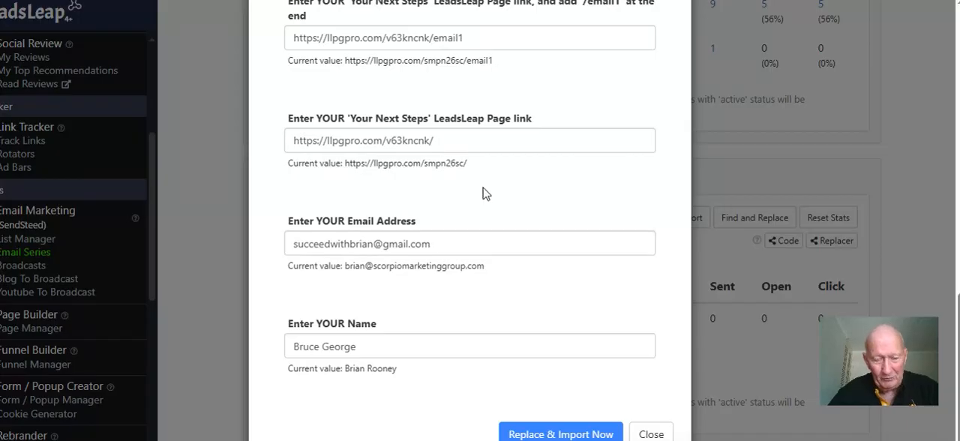
pyautogui.scroll(1, 483, 194)
pyautogui.scroll(1, 487, 195)
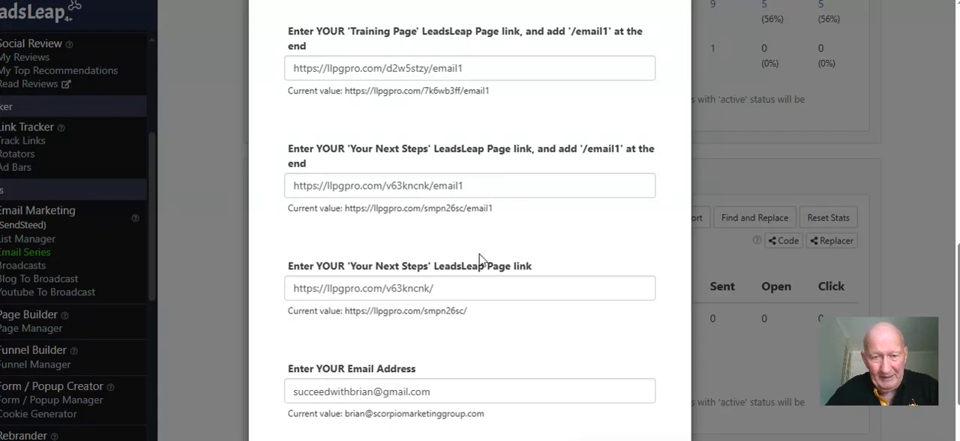
pyautogui.scroll(1, 455, 287)
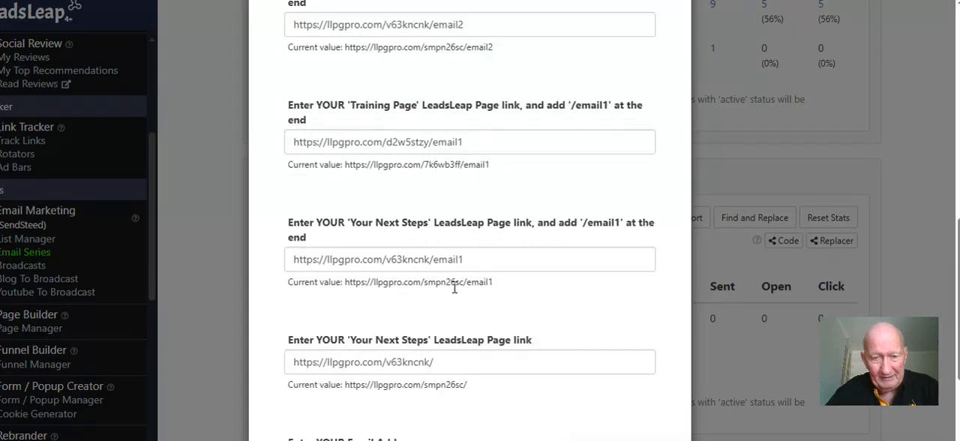
pyautogui.scroll(3, 461, 264)
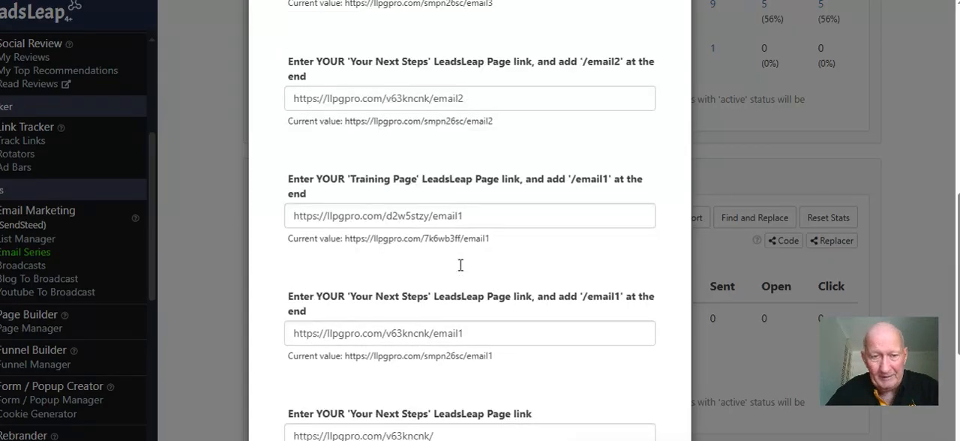
pyautogui.scroll(1, 461, 264)
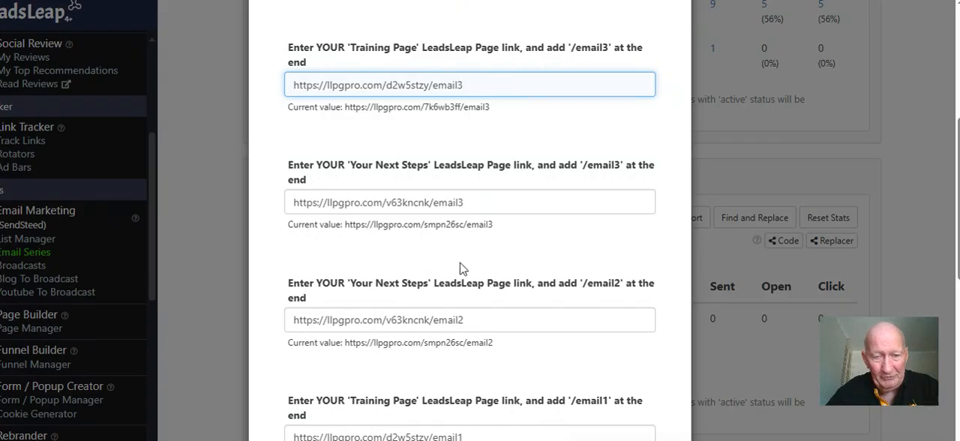
pyautogui.scroll(3, 460, 264)
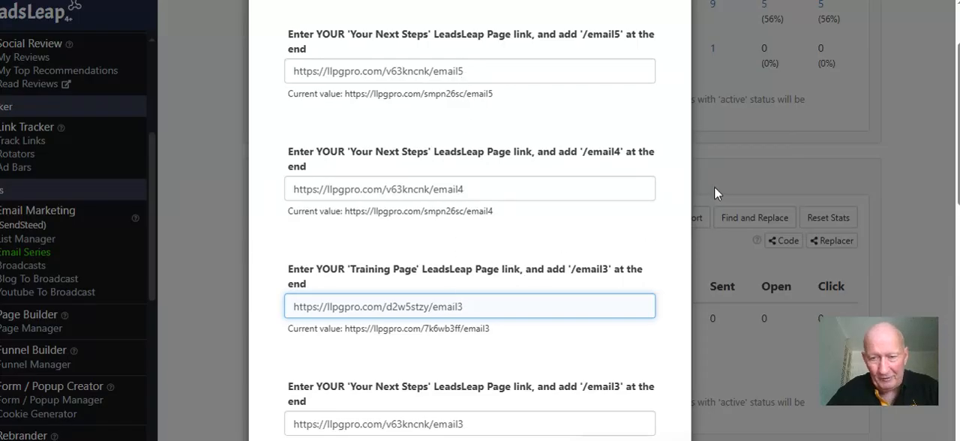
pyautogui.scroll(-10, 622, 210)
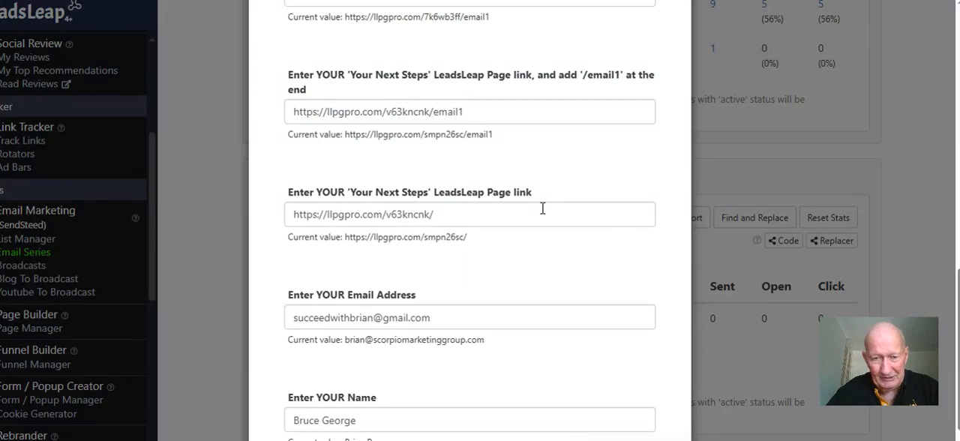
pyautogui.scroll(-1, 542, 209)
pyautogui.scroll(-1, 446, 150)
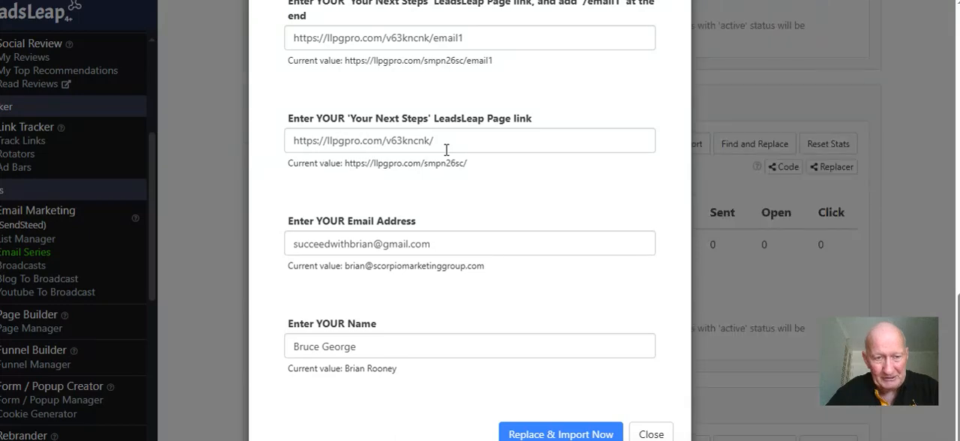
pyautogui.scroll(10, 509, 297)
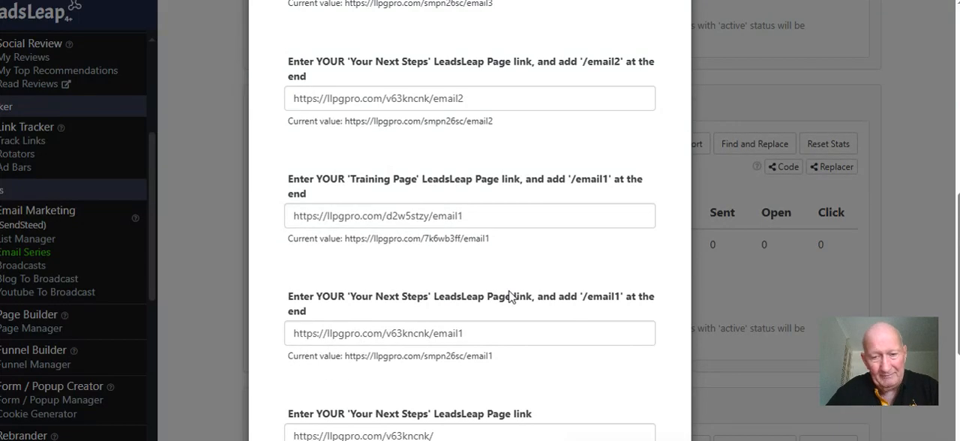
pyautogui.scroll(3, 510, 297)
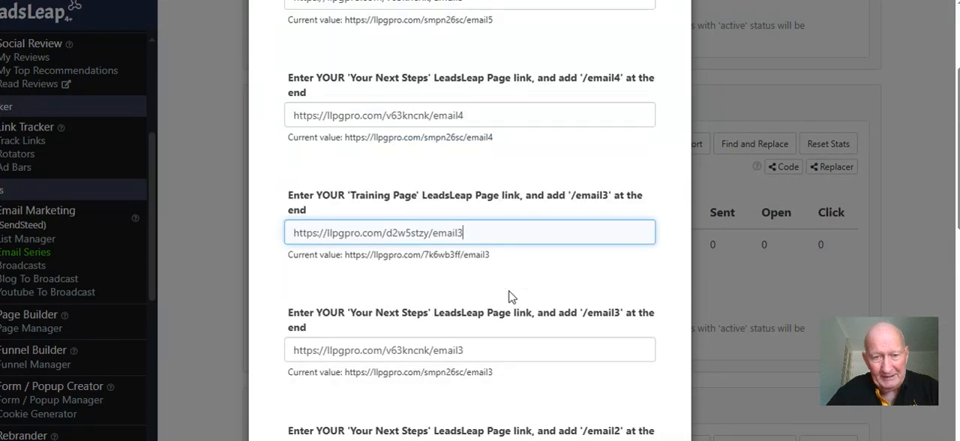
# Run the replacement and import the email series into The QuickStart Client Funnel (Dummy) list
pyautogui.scroll(-1, 509, 290)
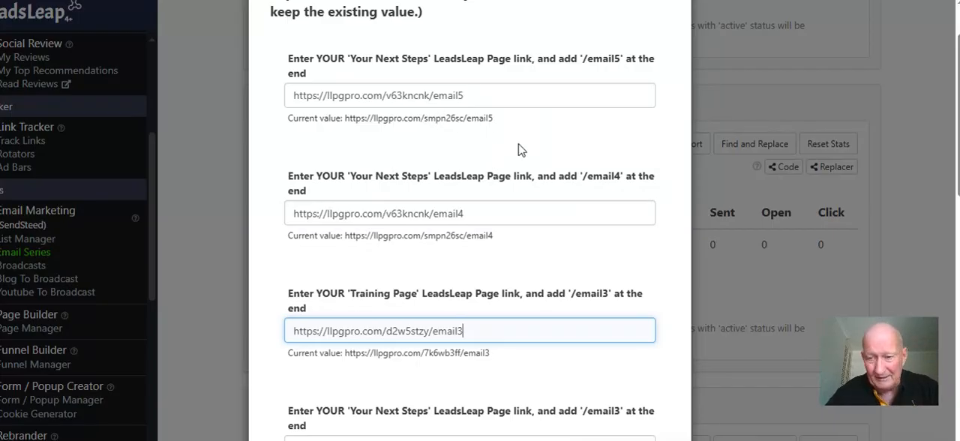
pyautogui.scroll(-2, 518, 147)
pyautogui.scroll(-7, 523, 145)
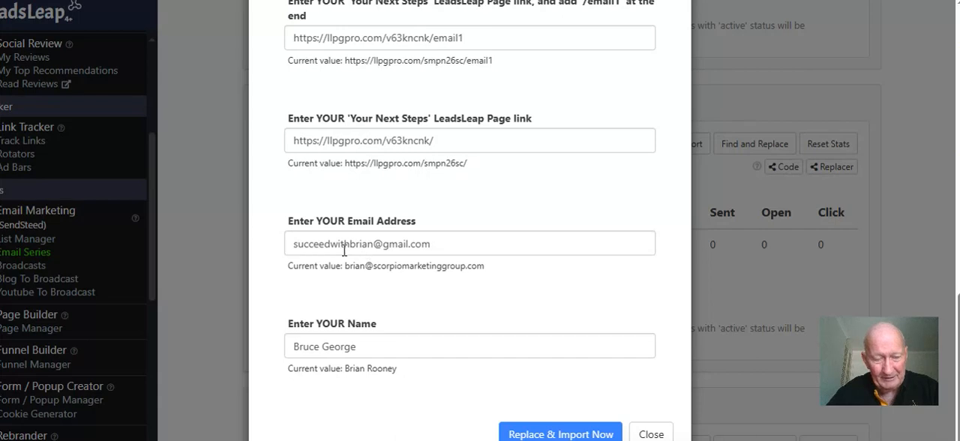
pyautogui.click(529, 434)
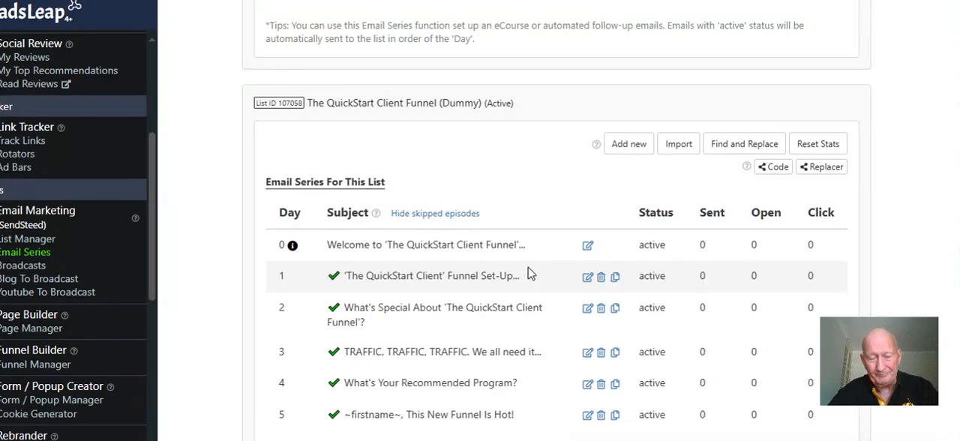
# Open the imported Day 0 welcome email of The QuickStart Client Funnel (Dummy) list for editing
pyautogui.scroll(-2, 529, 273)
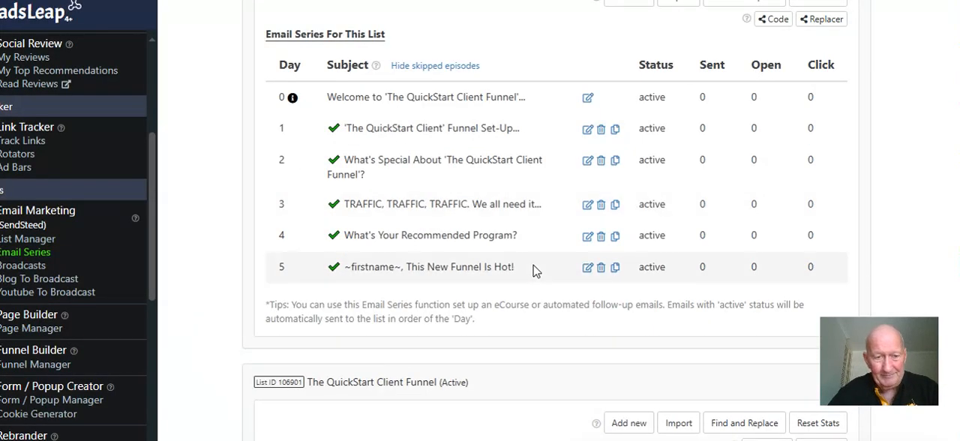
pyautogui.click(589, 98)
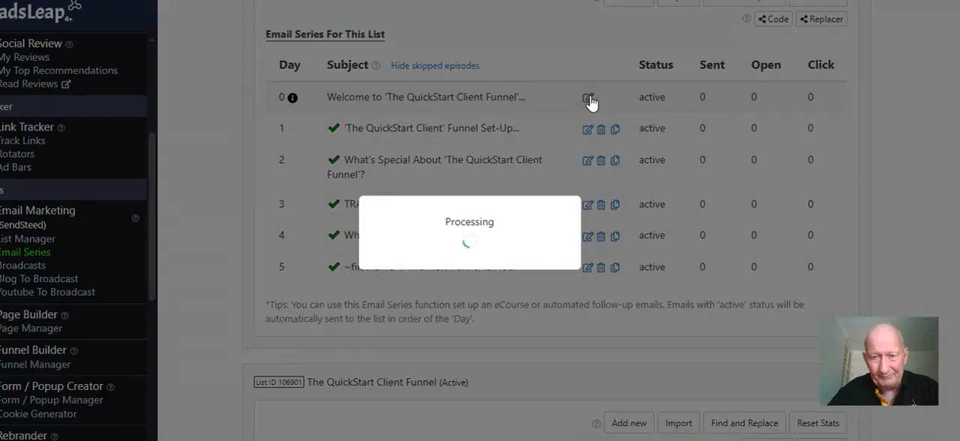
pyautogui.scroll(-3, 546, 192)
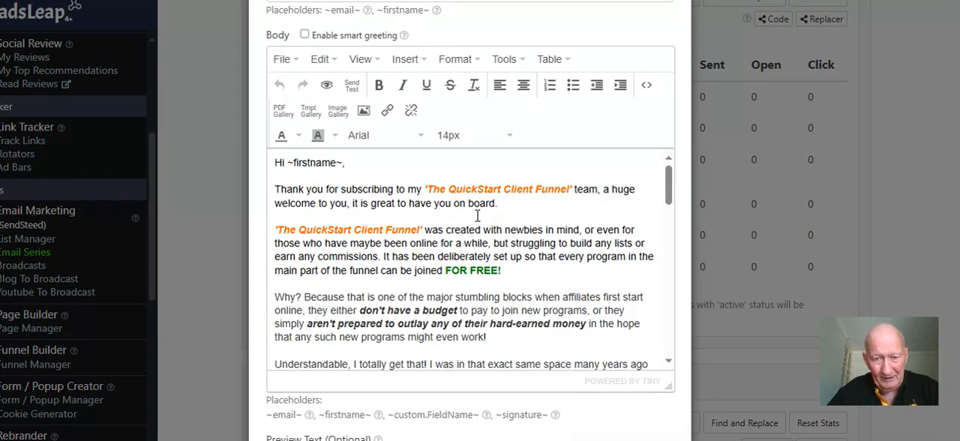
# Check the URL behind the HERE link to the funnel set-up instructions in the welcome email's body
pyautogui.scroll(-2, 477, 216)
pyautogui.scroll(-6, 478, 217)
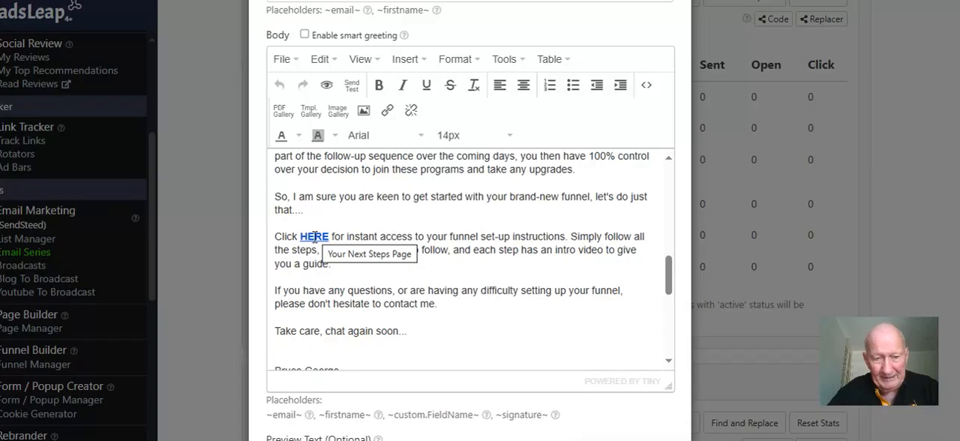
pyautogui.doubleClick(315, 237)
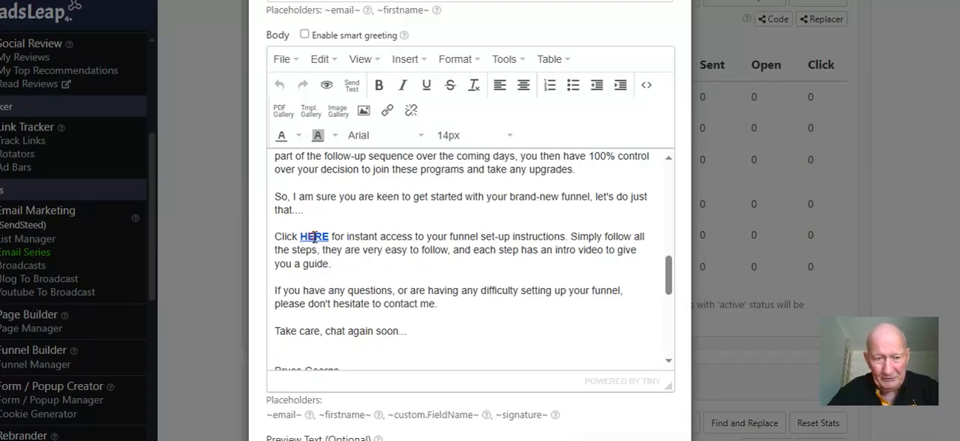
pyautogui.click(388, 110)
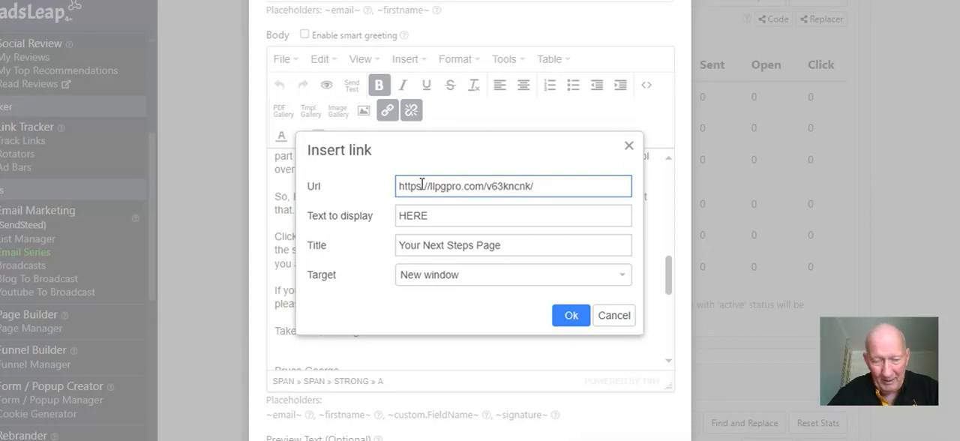
pyautogui.click(565, 319)
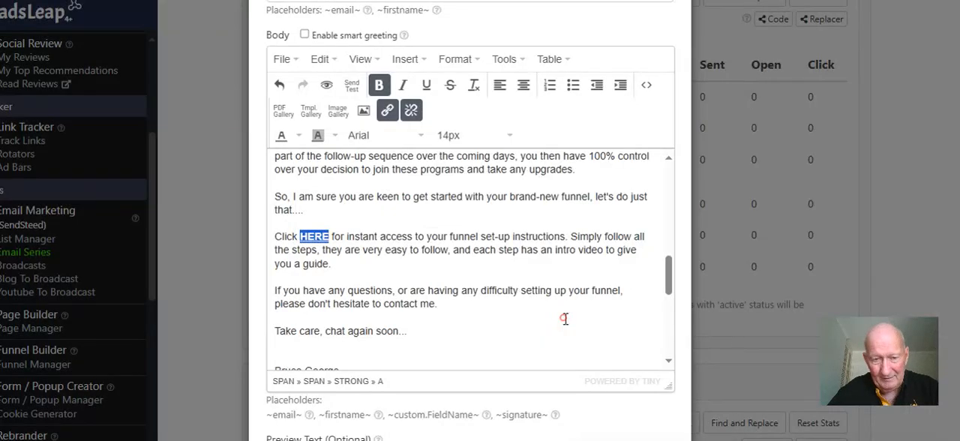
# Examine the signature at the end of the welcome email, including the sender's name, photo, website and e-mail address
pyautogui.scroll(-2, 539, 290)
pyautogui.scroll(-1, 526, 281)
pyautogui.scroll(1, 526, 281)
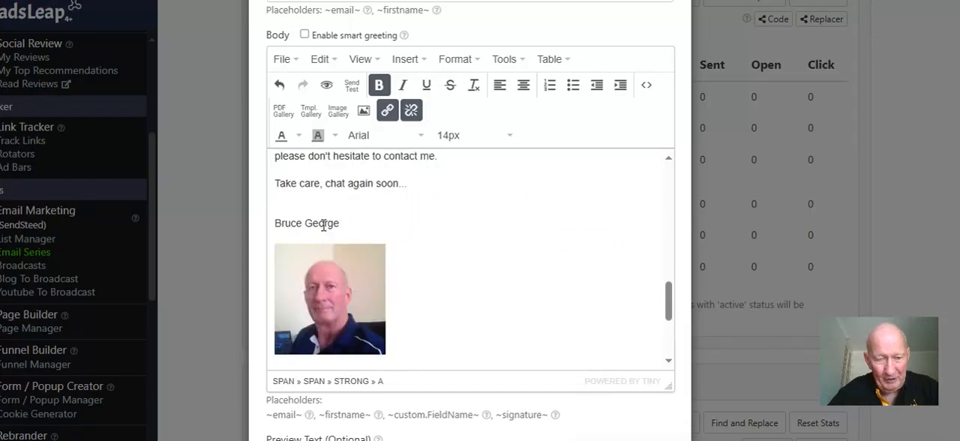
pyautogui.scroll(-2, 379, 231)
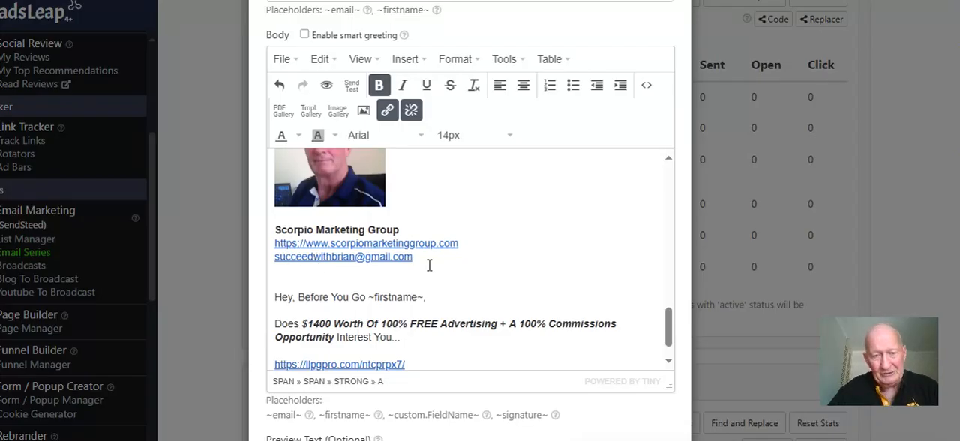
pyautogui.scroll(1, 405, 228)
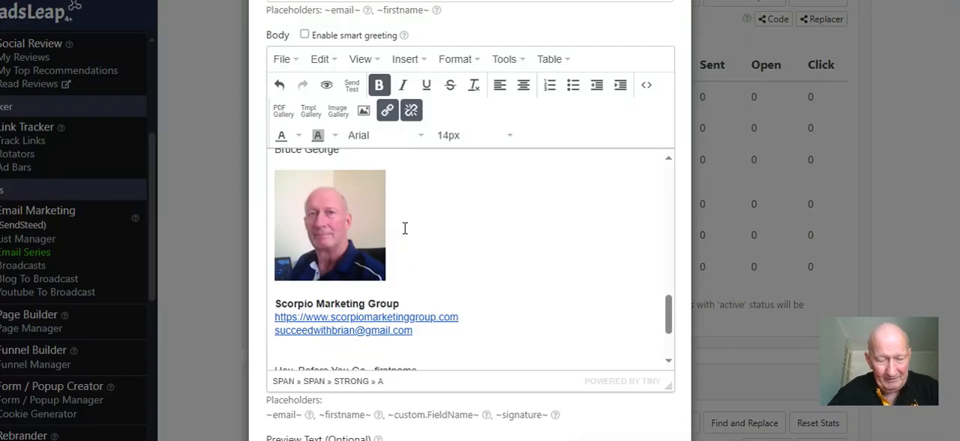
pyautogui.scroll(1, 405, 228)
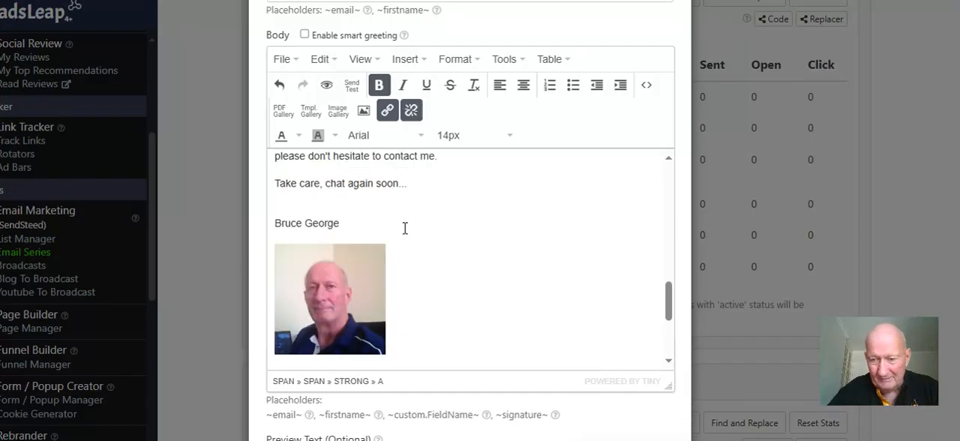
pyautogui.scroll(-2, 404, 228)
pyautogui.scroll(1, 404, 228)
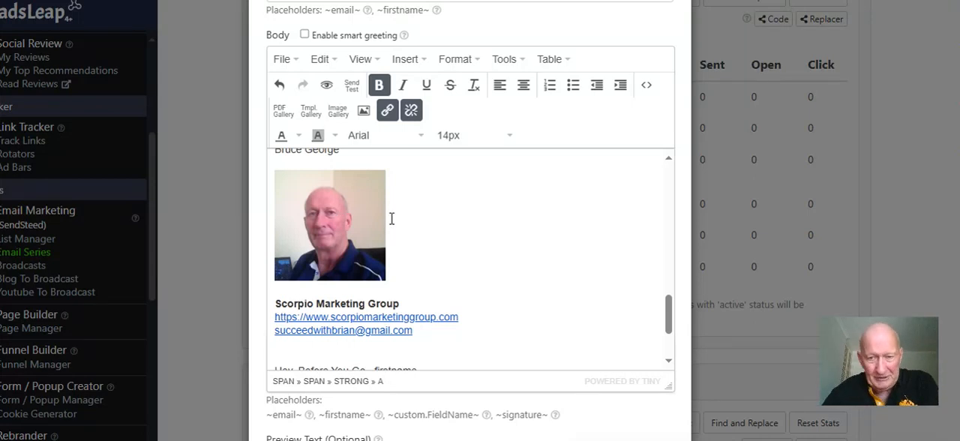
# Replace the sender's photo in the signature with the Happy Easter bunny GIF (294 x 498) from the image gallery
pyautogui.click(354, 232)
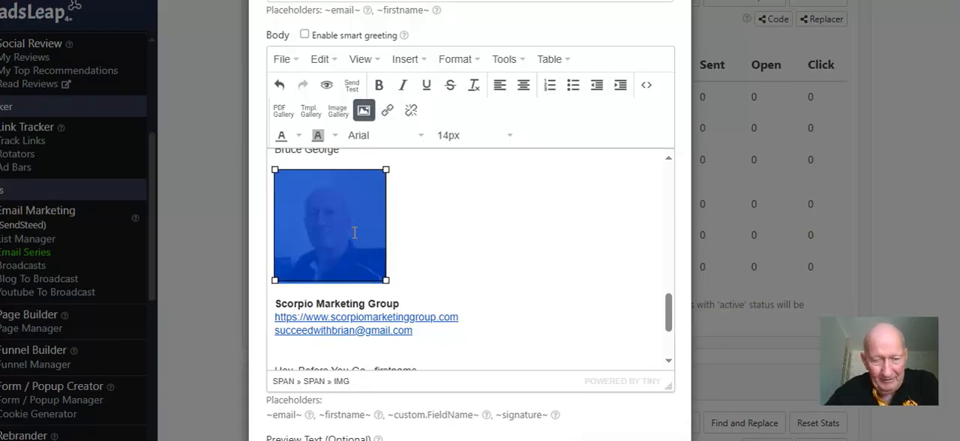
pyautogui.click(341, 115)
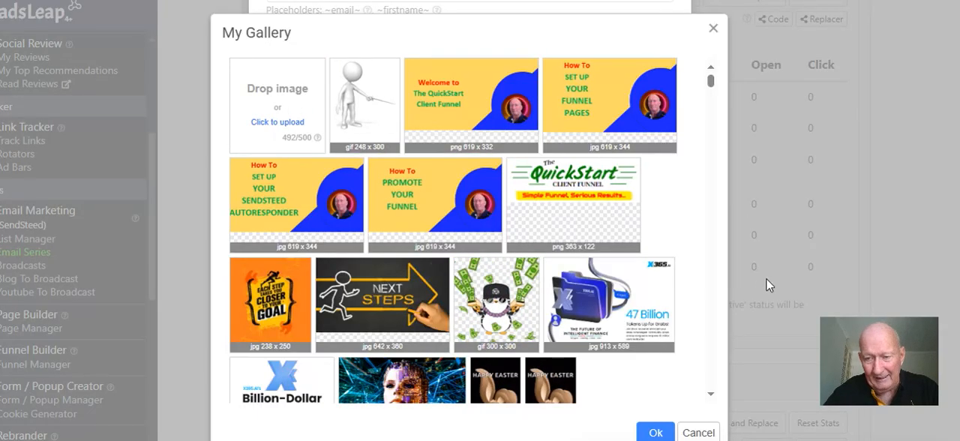
pyautogui.scroll(-5, 616, 208)
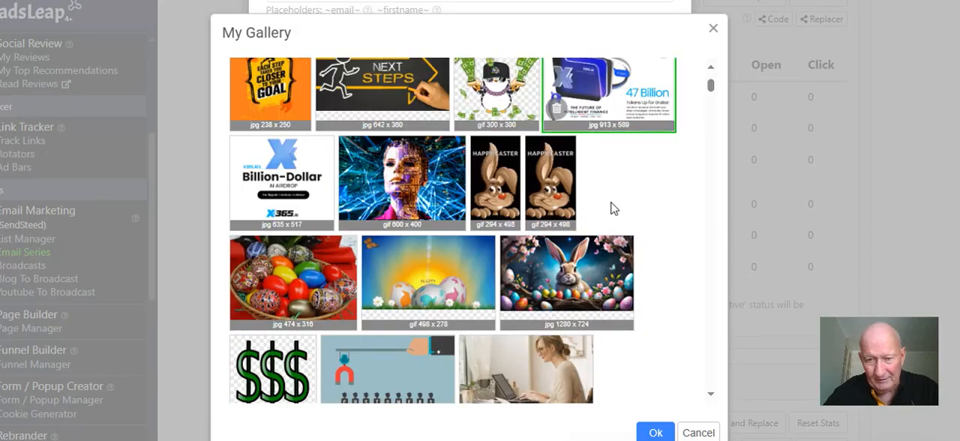
pyautogui.scroll(2, 601, 204)
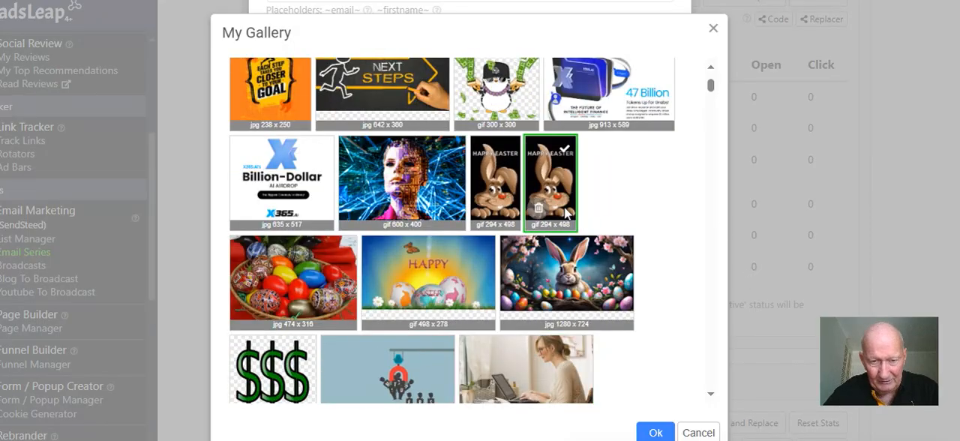
pyautogui.click(548, 192)
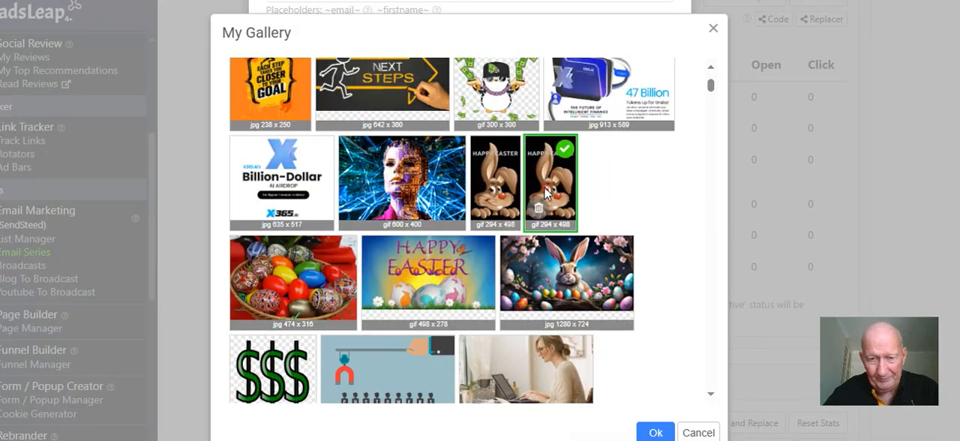
pyautogui.scroll(-1, 626, 191)
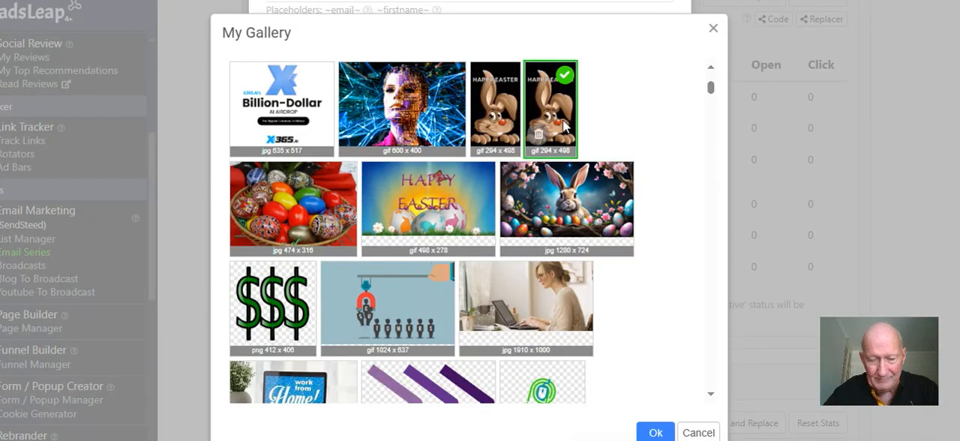
pyautogui.scroll(-2, 538, 130)
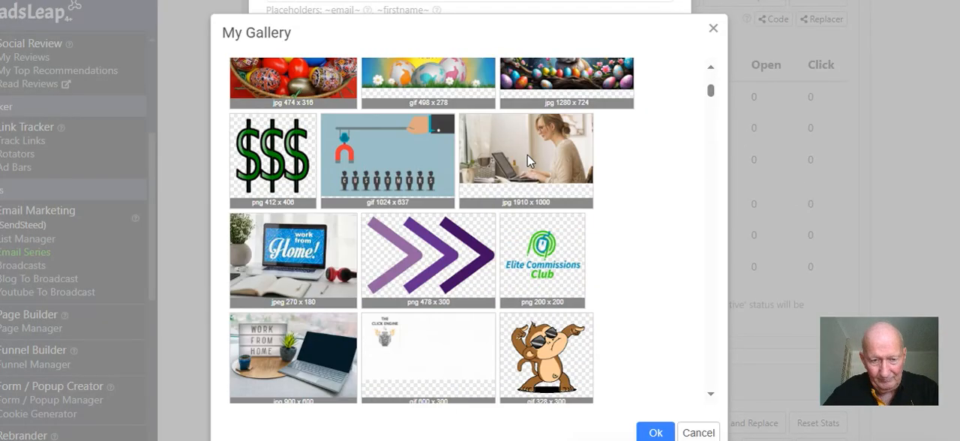
pyautogui.click(653, 432)
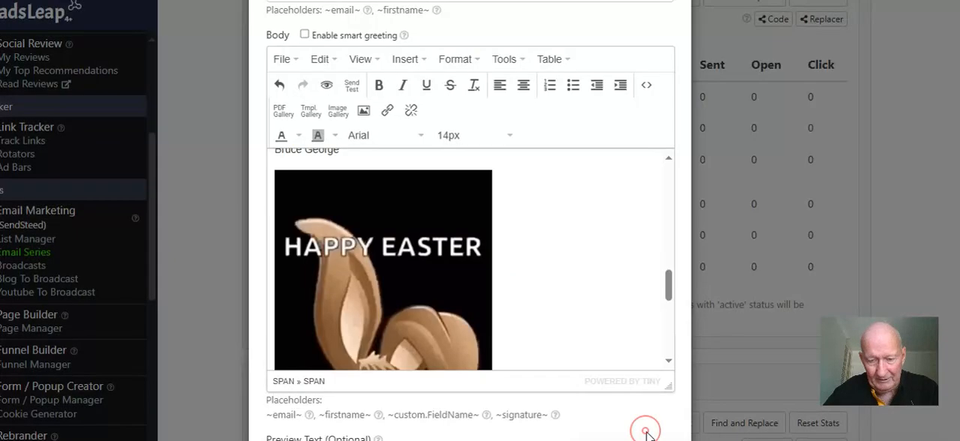
# Scale the Happy Easter bunny image in the signature down proportionally to less than half its inserted width
pyautogui.scroll(-3, 600, 272)
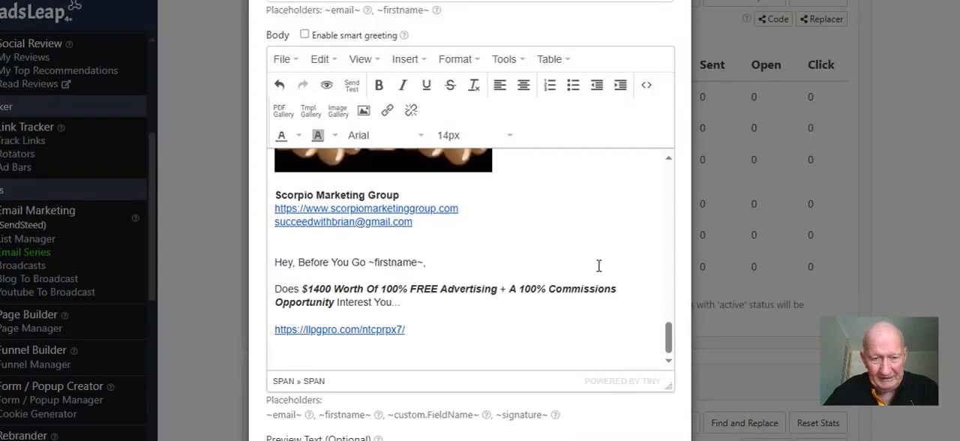
pyautogui.scroll(2, 598, 266)
pyautogui.click(467, 250)
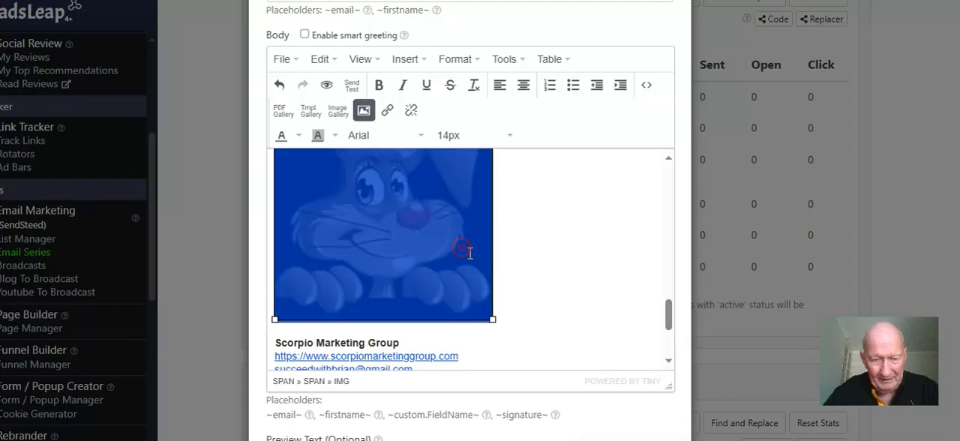
pyautogui.moveTo(490, 318); pyautogui.dragTo(408, 214)
pyautogui.scroll(2, 465, 218)
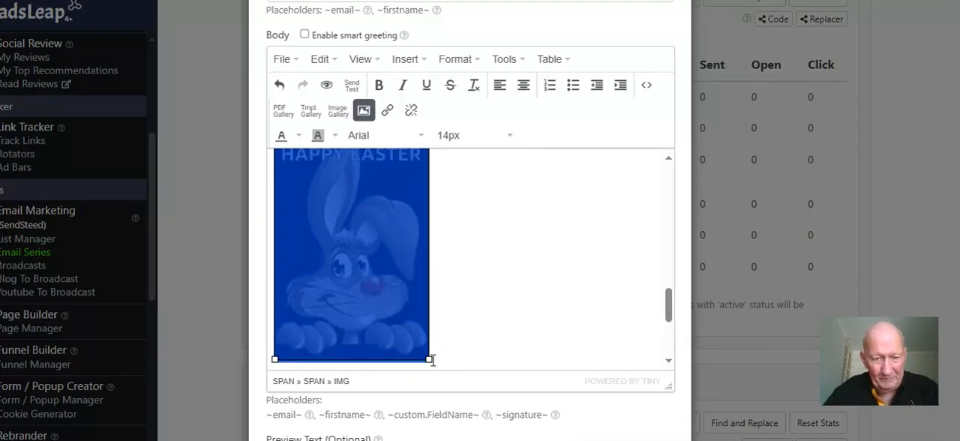
pyautogui.moveTo(430, 360); pyautogui.dragTo(366, 256)
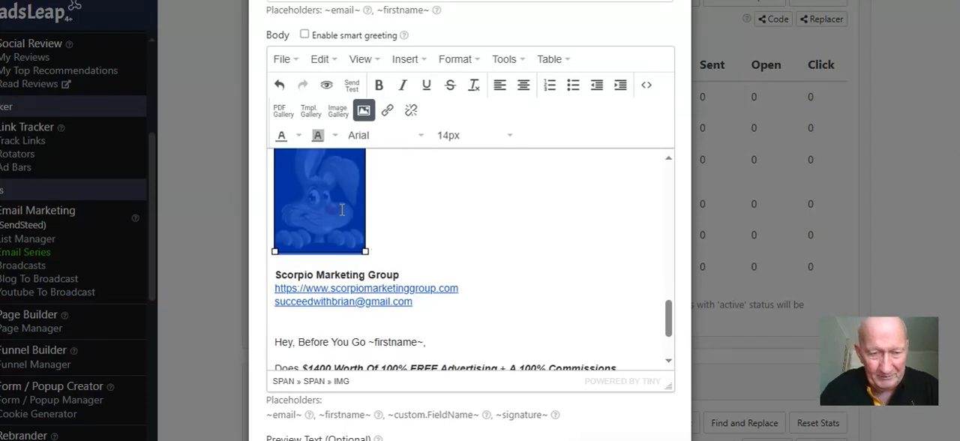
pyautogui.scroll(3, 385, 228)
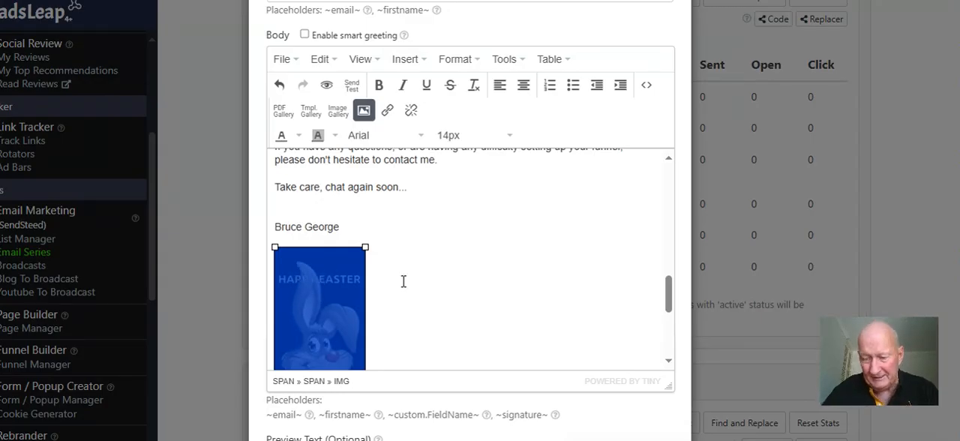
pyautogui.scroll(-1, 412, 276)
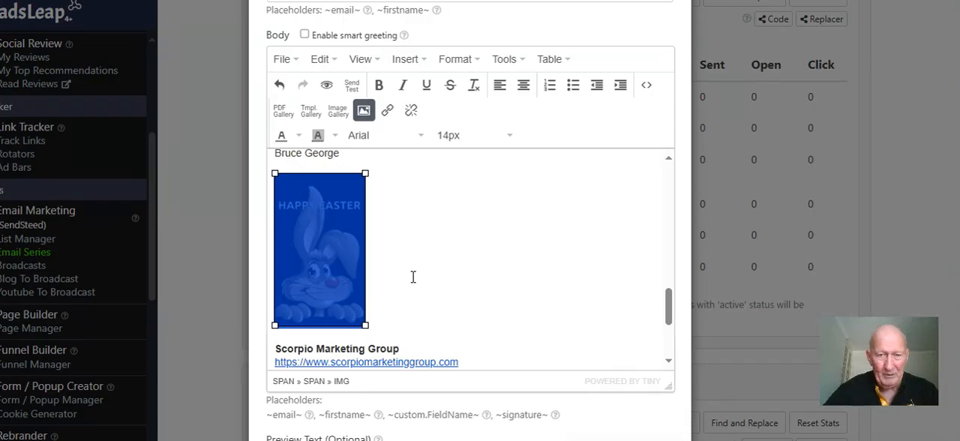
pyautogui.click(477, 262)
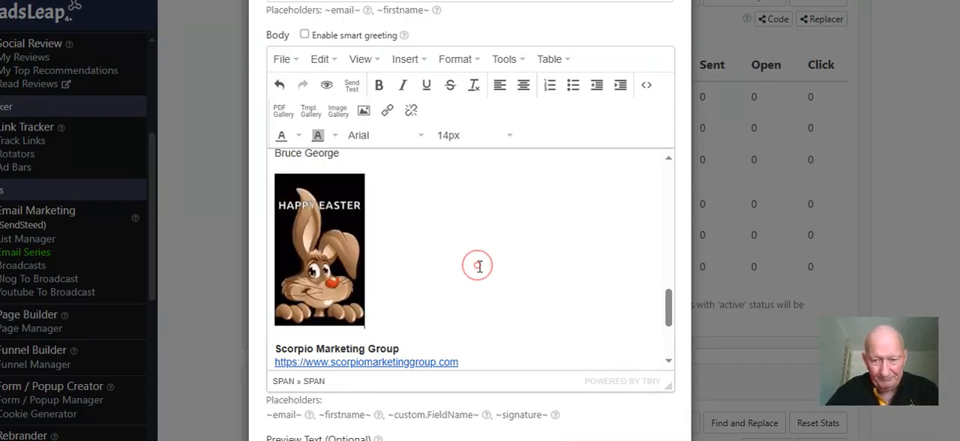
# Delete the Scorpio Marketing Group name and website link from the signature and remove the empty line above the e-mail address
pyautogui.scroll(-1, 481, 266)
pyautogui.scroll(-1, 480, 266)
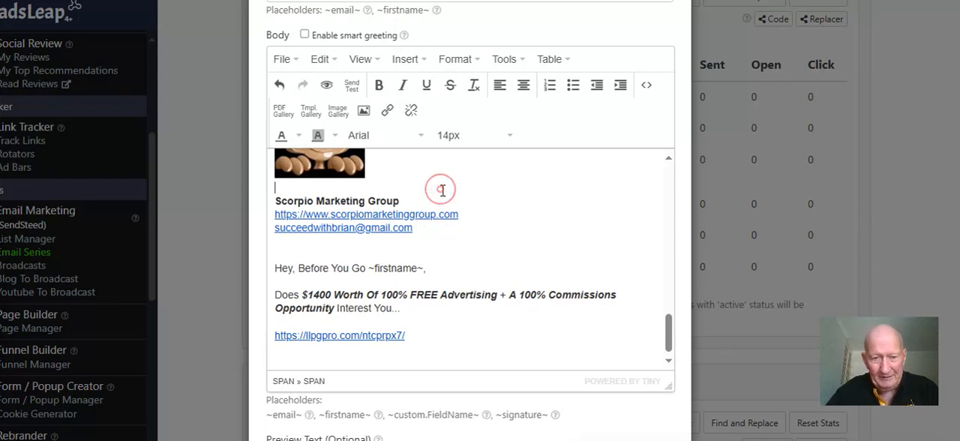
pyautogui.scroll(2, 443, 190)
pyautogui.scroll(-1, 442, 190)
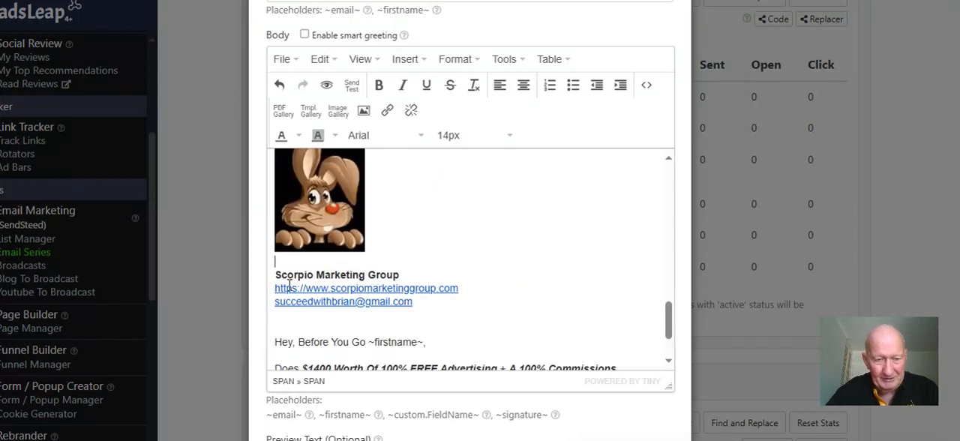
pyautogui.moveTo(276, 276); pyautogui.dragTo(463, 291)
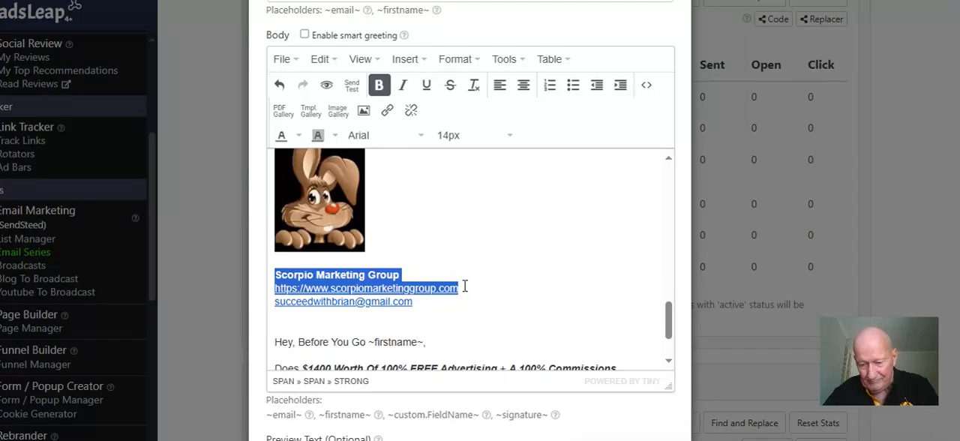
pyautogui.press('Delete')
pyautogui.scroll(1, 465, 286)
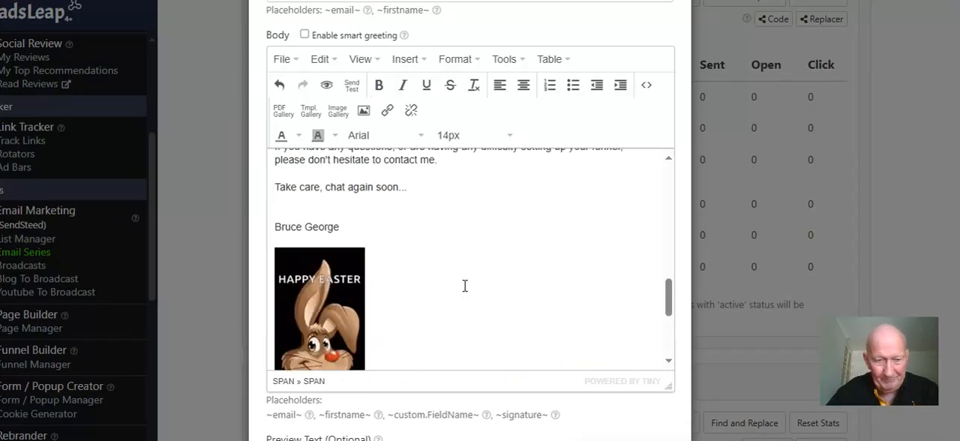
pyautogui.scroll(-1, 413, 285)
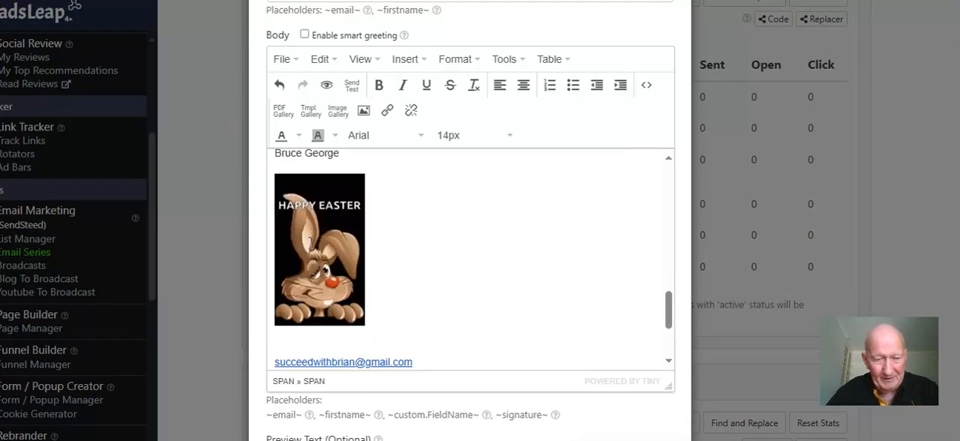
pyautogui.scroll(-1, 338, 285)
pyautogui.click(276, 290)
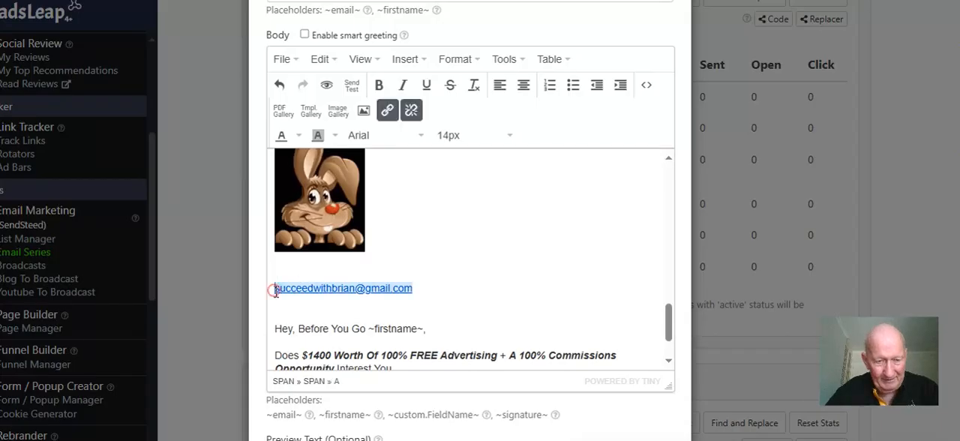
pyautogui.press('BackSpace')
pyautogui.press('BackSpace')
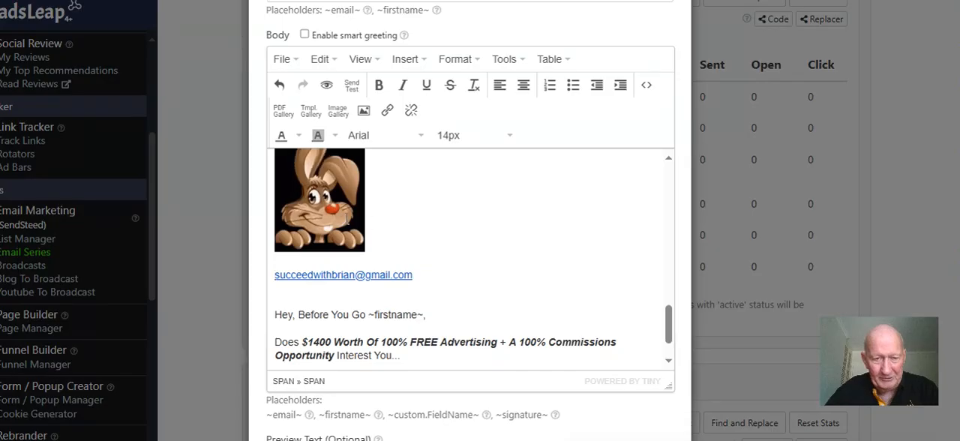
pyautogui.rightClick(349, 223)
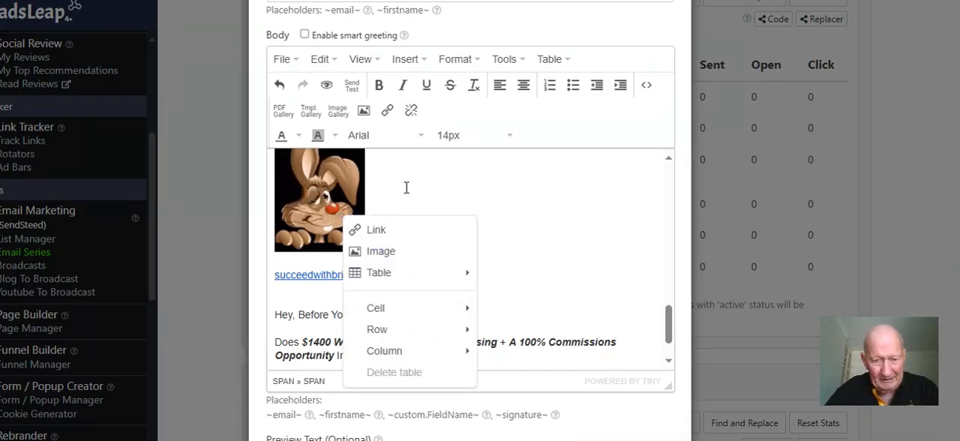
pyautogui.click(406, 184)
pyautogui.click(357, 198)
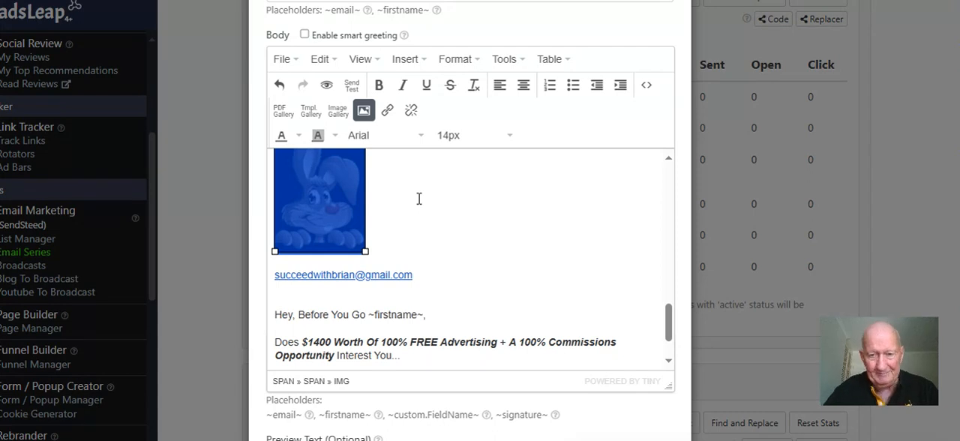
# Examine the closing 'Hey, Before You Go' section below the signature, including its greeting, free advertising offer and link
pyautogui.scroll(-1, 486, 190)
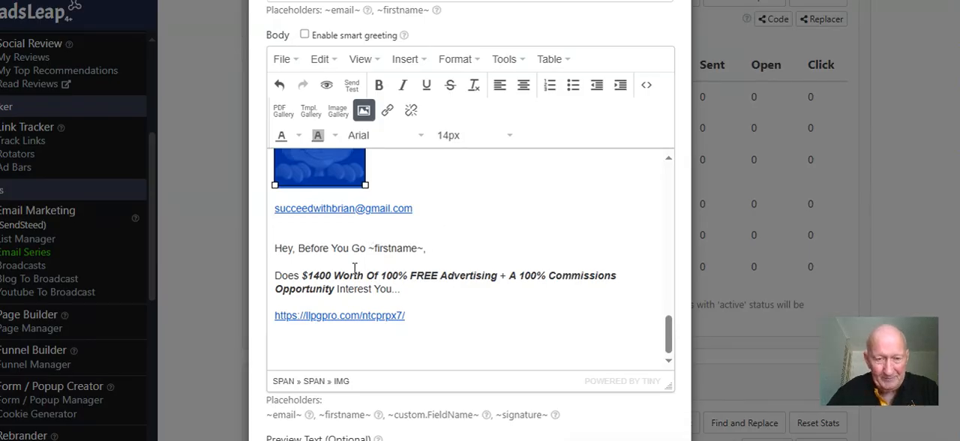
pyautogui.click(276, 245)
pyautogui.moveTo(291, 252); pyautogui.dragTo(428, 330)
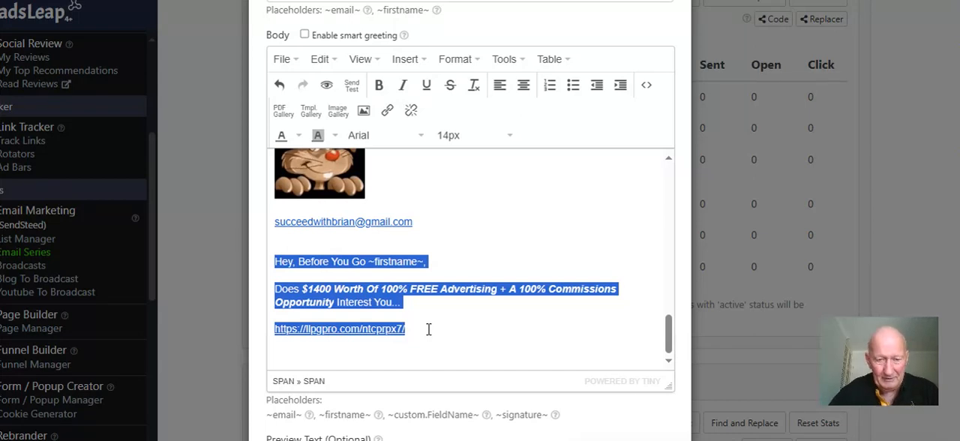
pyautogui.click(432, 261)
pyautogui.moveTo(432, 261); pyautogui.dragTo(277, 262)
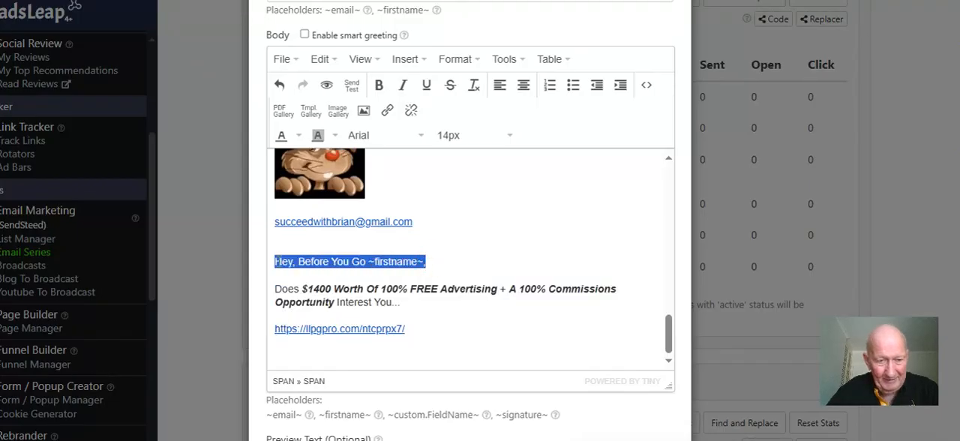
pyautogui.click(274, 290)
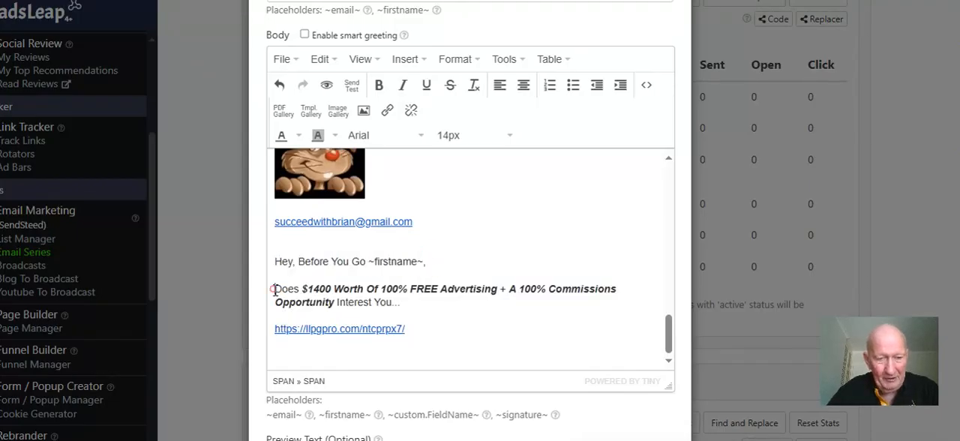
pyautogui.moveTo(275, 289); pyautogui.dragTo(412, 334)
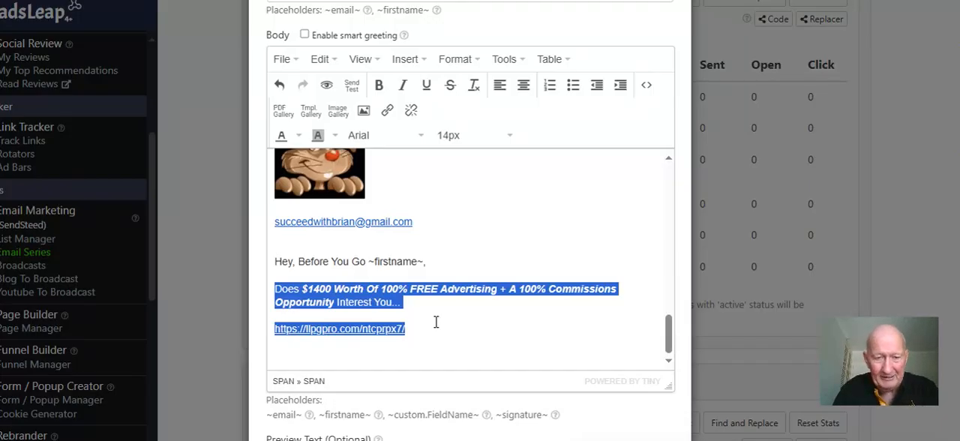
pyautogui.click(429, 328)
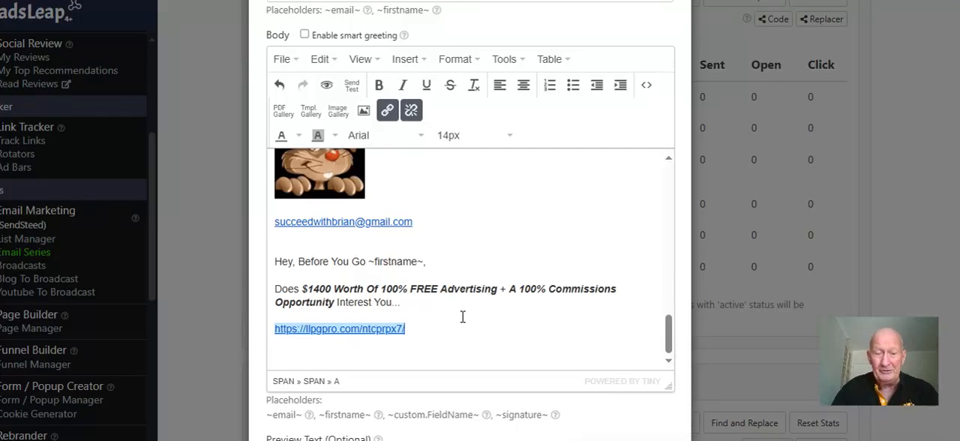
pyautogui.moveTo(445, 324); pyautogui.dragTo(275, 260)
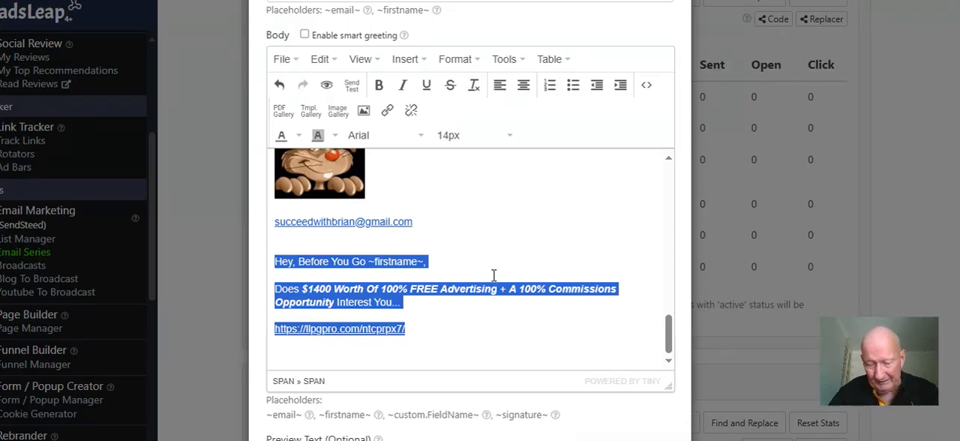
# Save the changes to the welcome email and look over its desktop preview
pyautogui.scroll(-1, 529, 271)
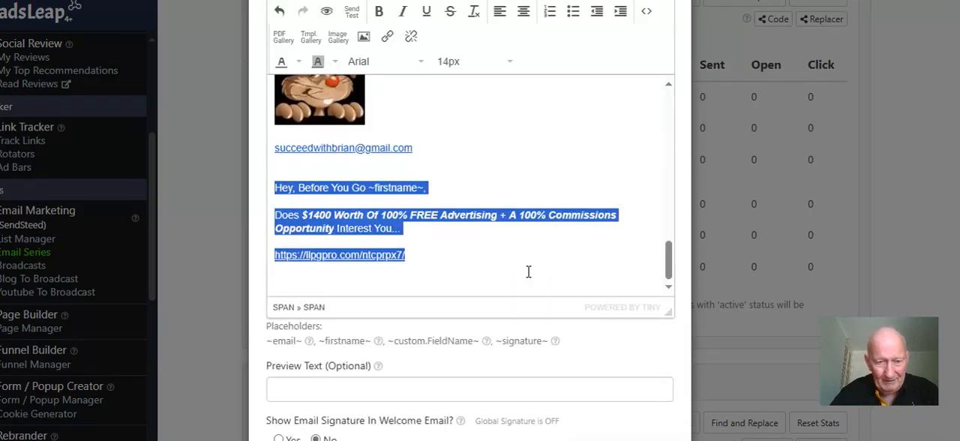
pyautogui.scroll(-5, 528, 272)
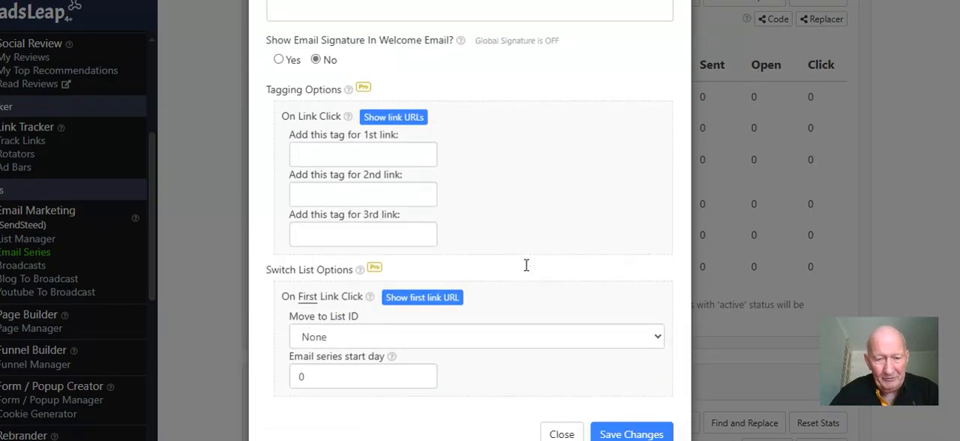
pyautogui.click(628, 436)
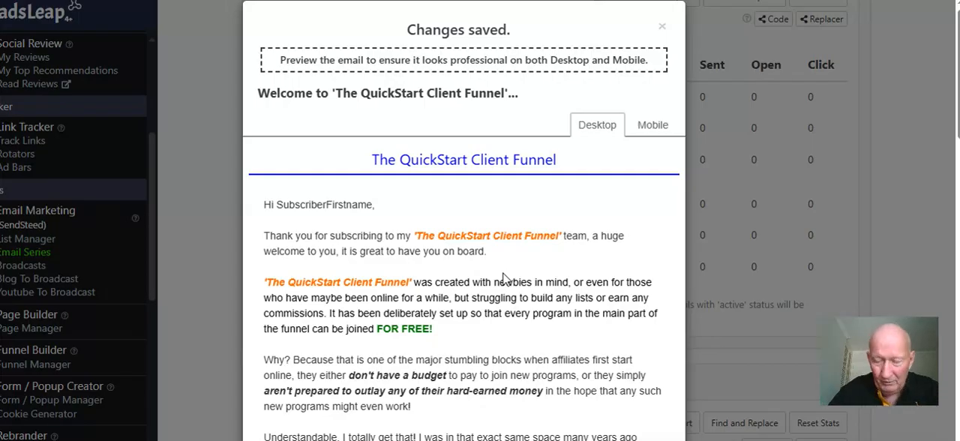
pyautogui.scroll(-1, 505, 278)
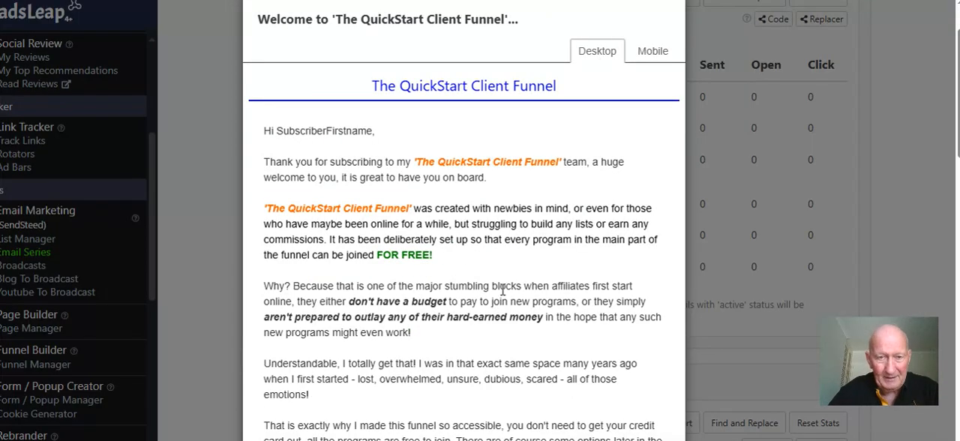
# Open the settings of The QuickStart Client Funnel (Dummy) list in the list manager and review its sender details and email header design
pyautogui.scroll(1, 504, 285)
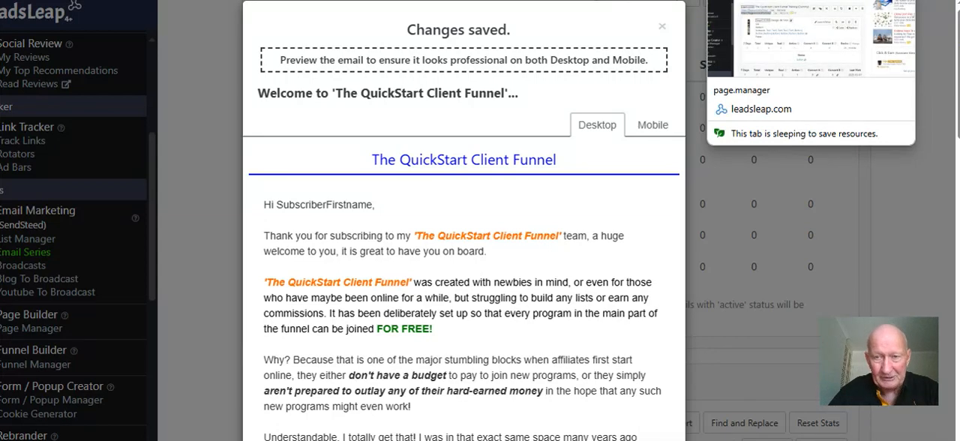
pyautogui.click(743, 0)
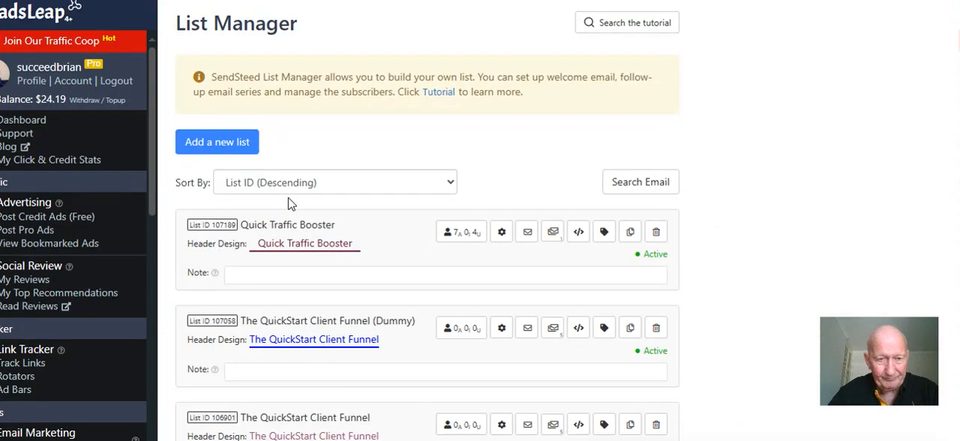
pyautogui.scroll(-2, 291, 203)
pyautogui.scroll(-1, 291, 203)
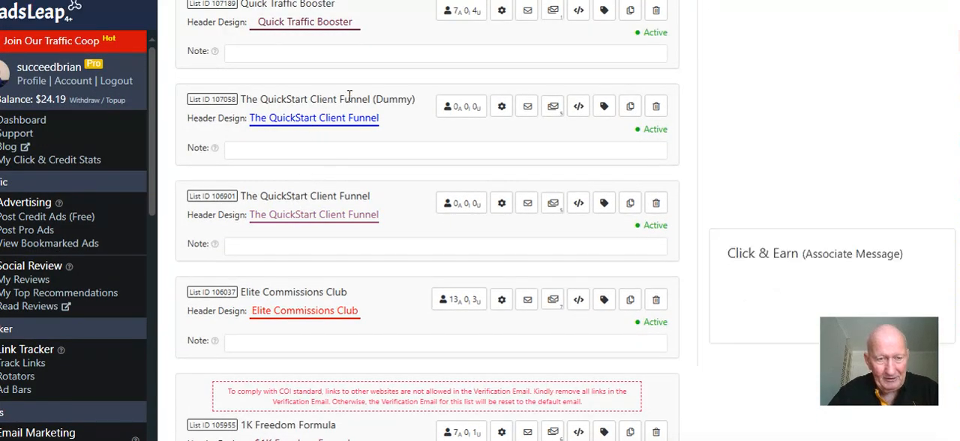
pyautogui.click(501, 107)
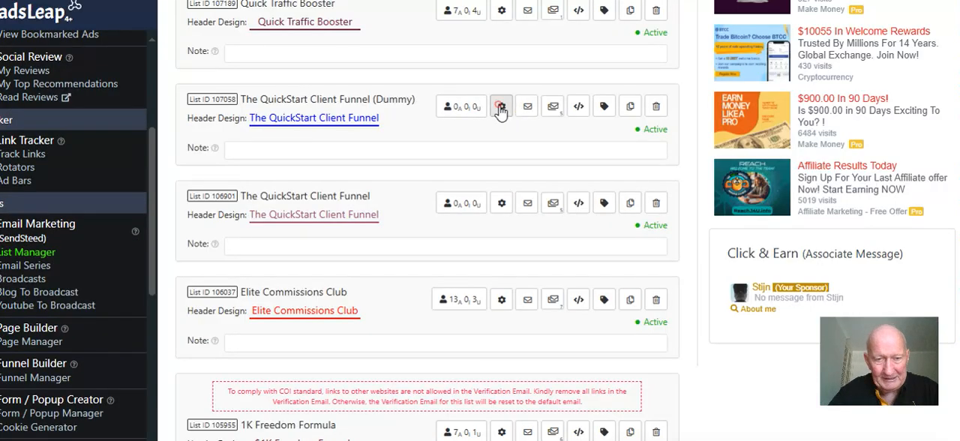
pyautogui.scroll(-3, 424, 221)
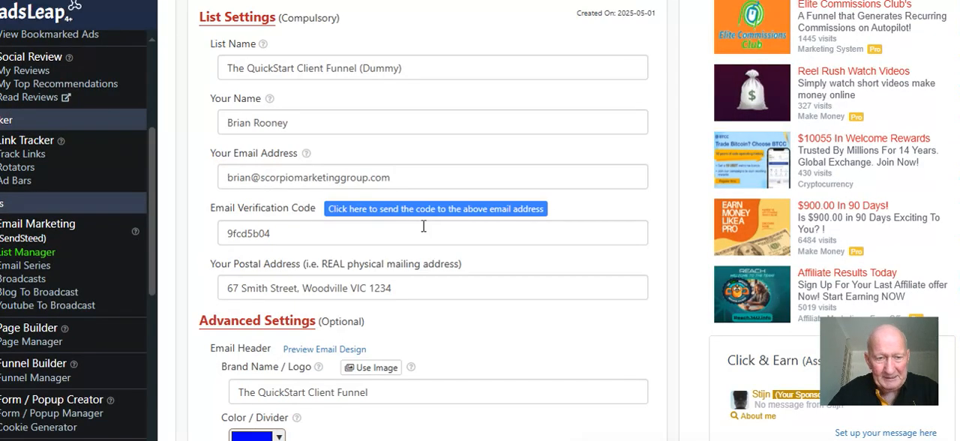
pyautogui.scroll(-2, 421, 226)
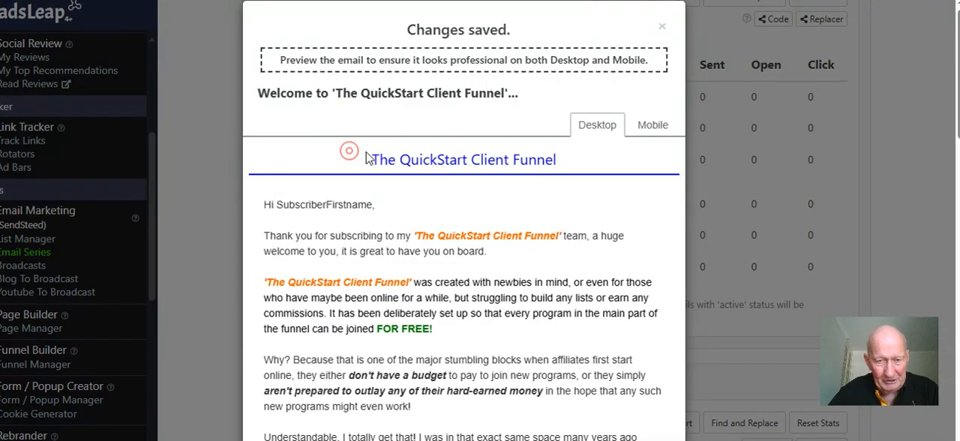
# Check the brand header and opening text in the saved welcome email's desktop preview, and close the preview
pyautogui.moveTo(368, 159); pyautogui.dragTo(593, 163)
pyautogui.click(600, 160)
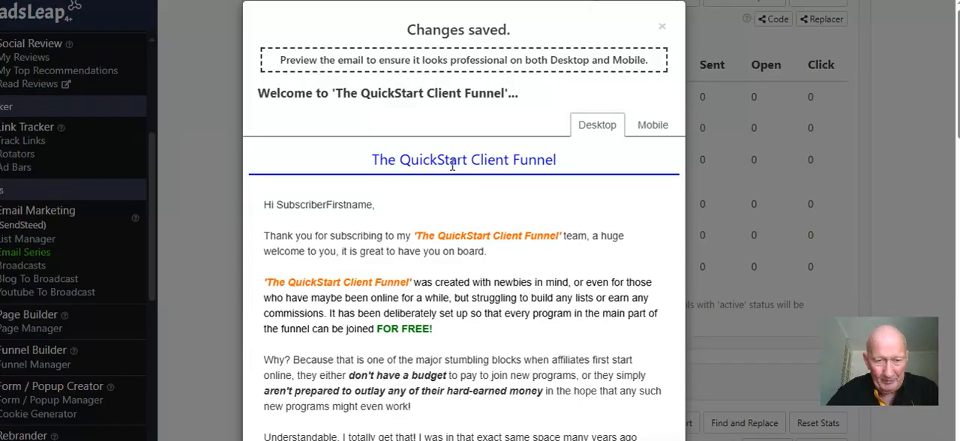
pyautogui.scroll(-2, 450, 180)
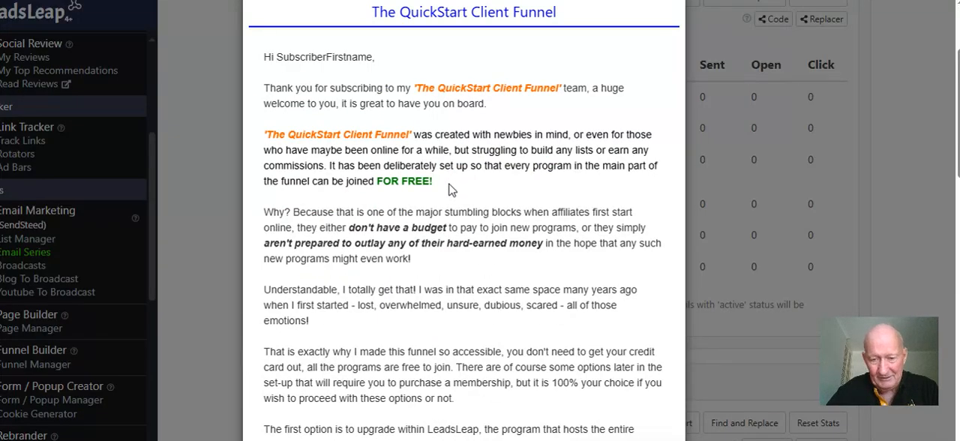
pyautogui.scroll(-4, 450, 189)
pyautogui.scroll(6, 451, 189)
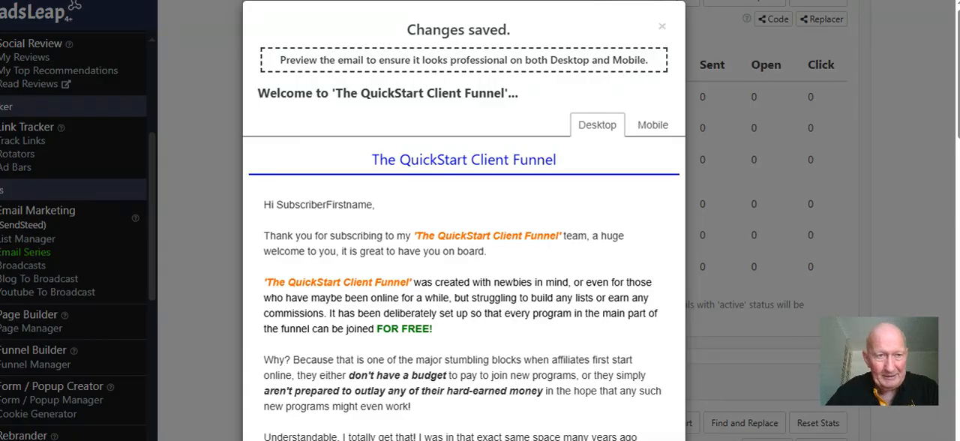
pyautogui.click(661, 26)
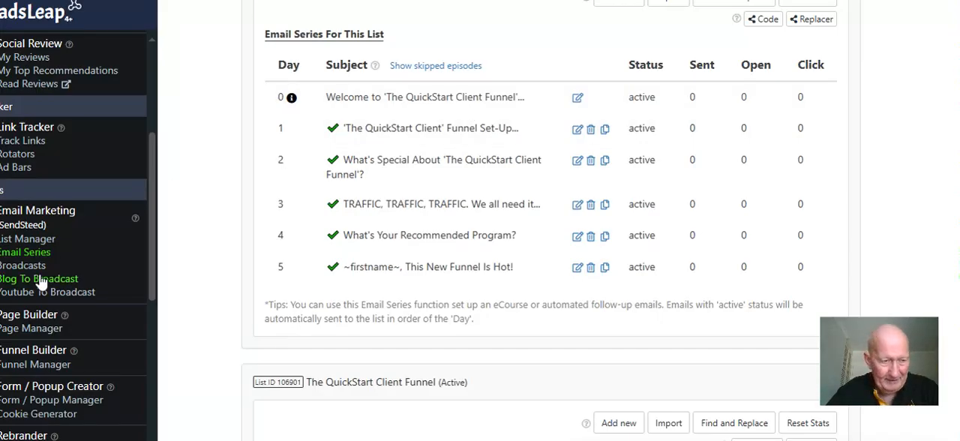
# Find 'The QuickStart Client Funnel - LC (Dummy Page)' in the page manager and open its design in the page editor
pyautogui.click(30, 330)
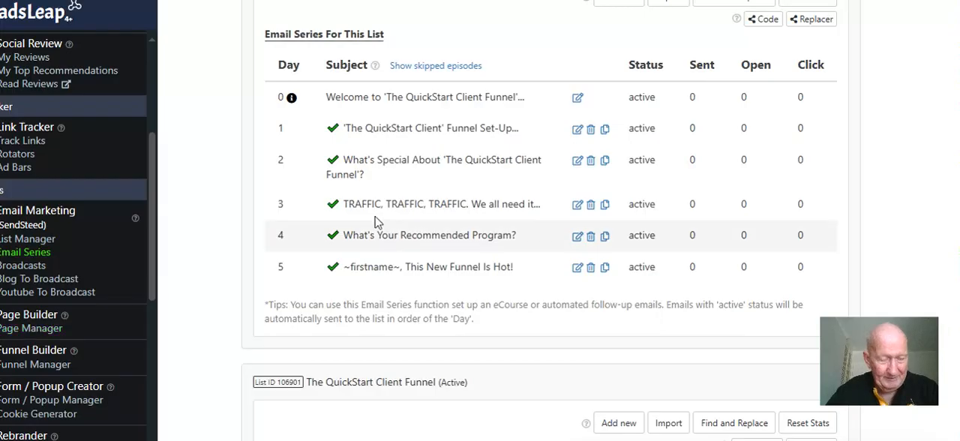
pyautogui.scroll(-8, 375, 204)
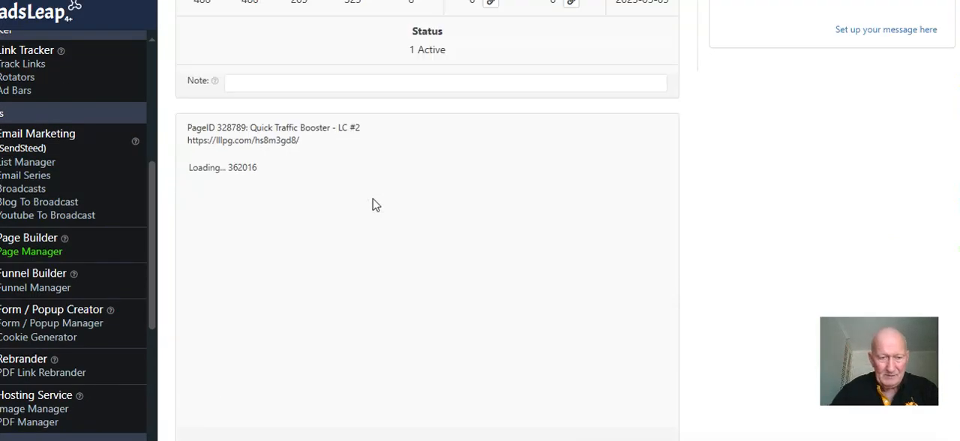
pyautogui.scroll(-2, 375, 205)
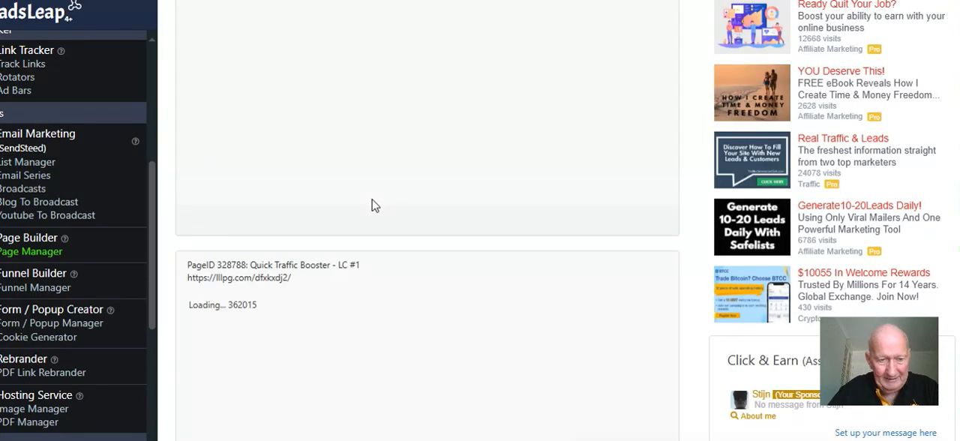
pyautogui.scroll(-3, 375, 205)
pyautogui.scroll(-15, 373, 205)
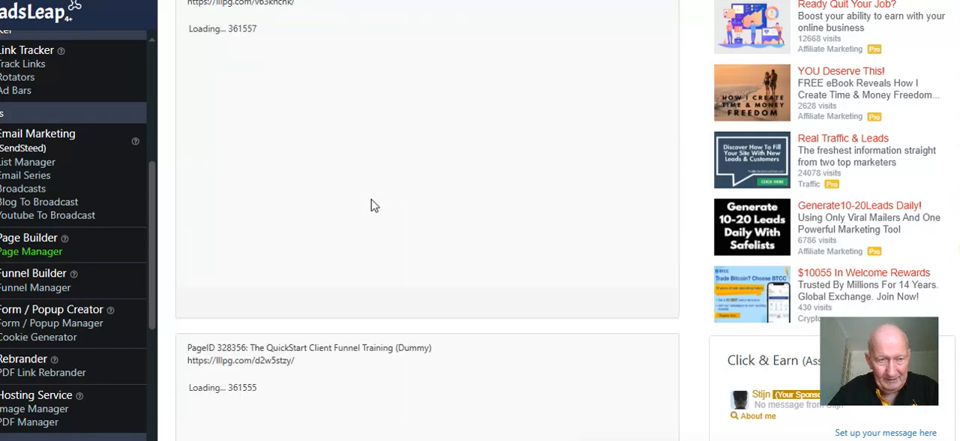
pyautogui.scroll(-2, 373, 205)
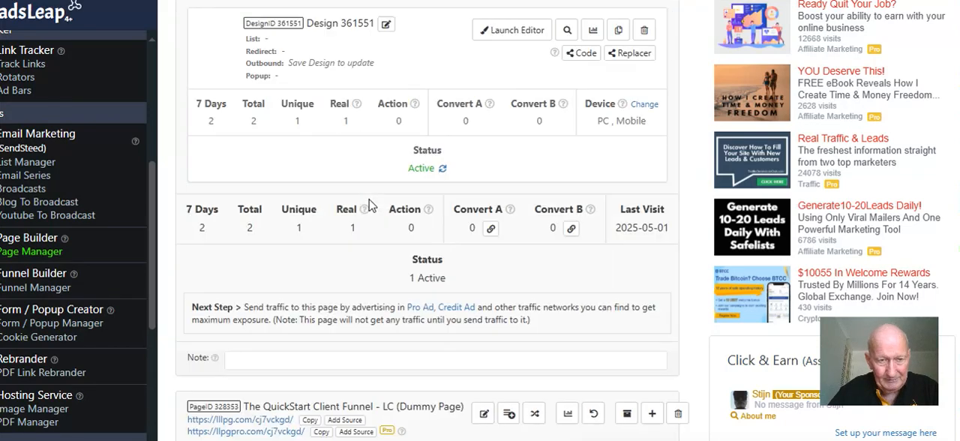
pyautogui.scroll(-1, 369, 205)
pyautogui.scroll(-3, 369, 205)
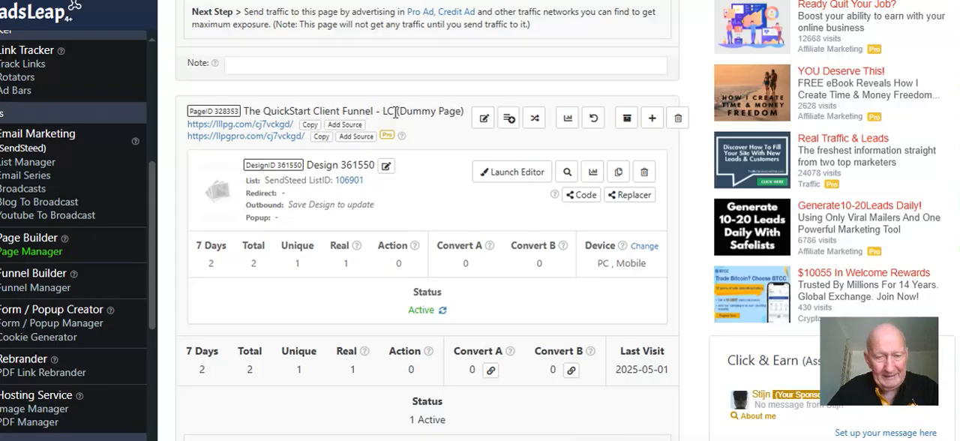
pyautogui.click(523, 177)
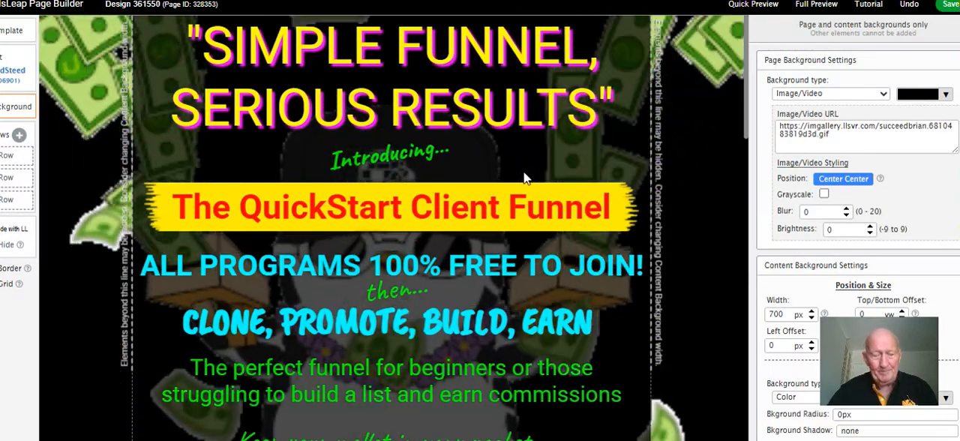
# Connect the capture page's opt-in form to SendSteed list 107058, The QuickStart Client Funnel (Dummy), and save the design
pyautogui.scroll(-5, 459, 141)
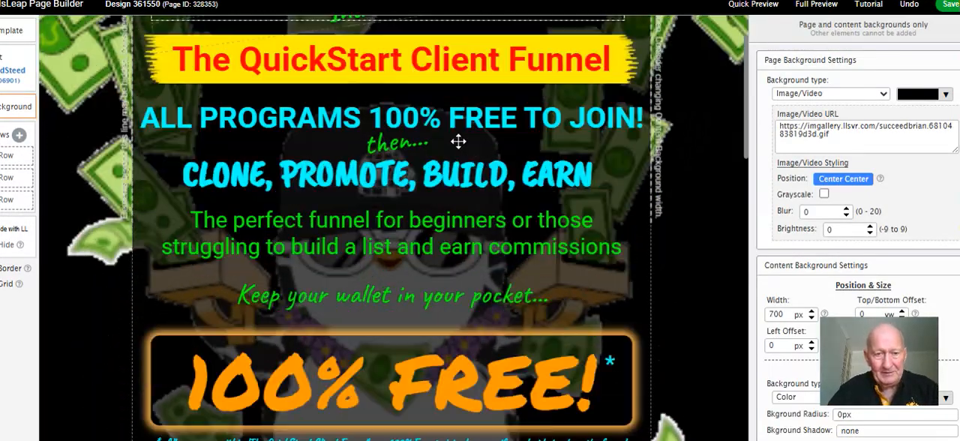
pyautogui.scroll(-3, 458, 141)
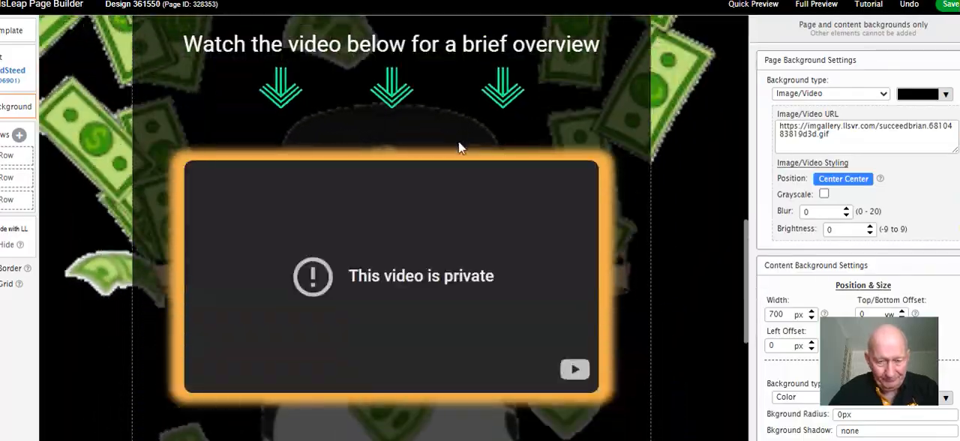
pyautogui.scroll(4, 458, 141)
pyautogui.scroll(4, 459, 141)
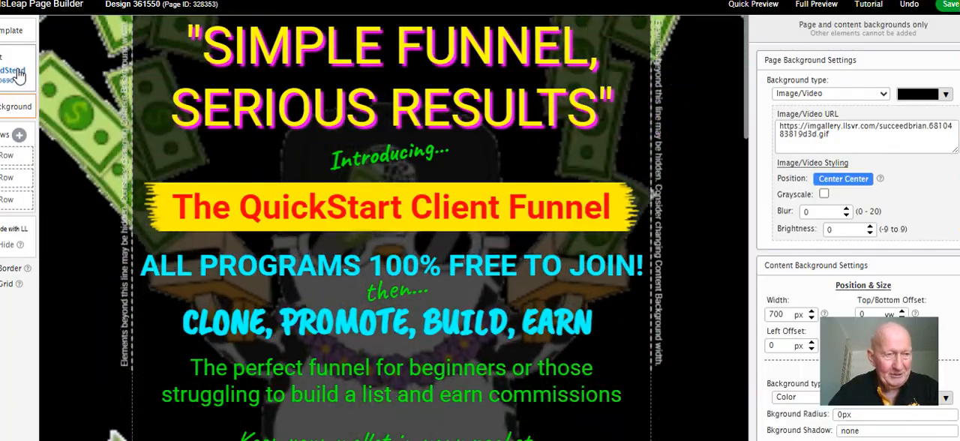
pyautogui.click(16, 72)
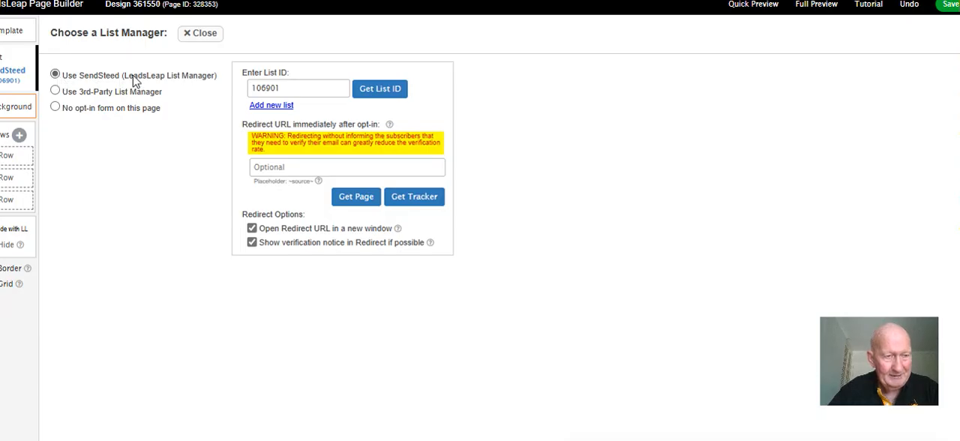
pyautogui.click(385, 93)
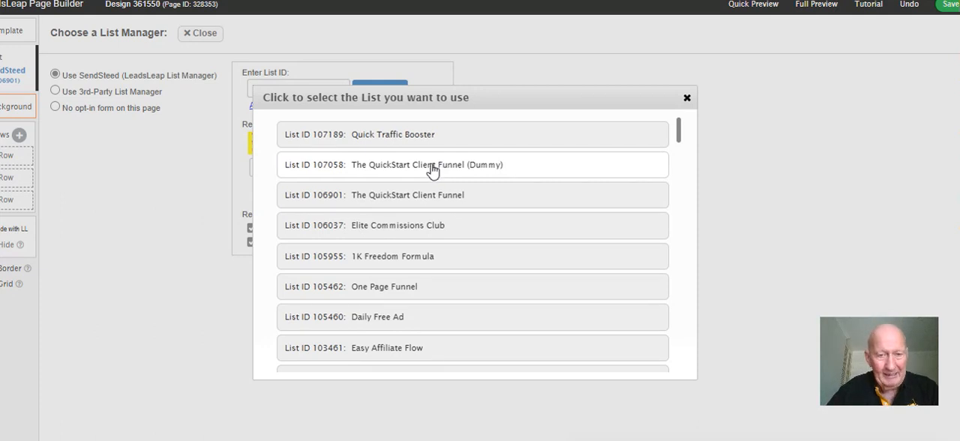
pyautogui.click(372, 169)
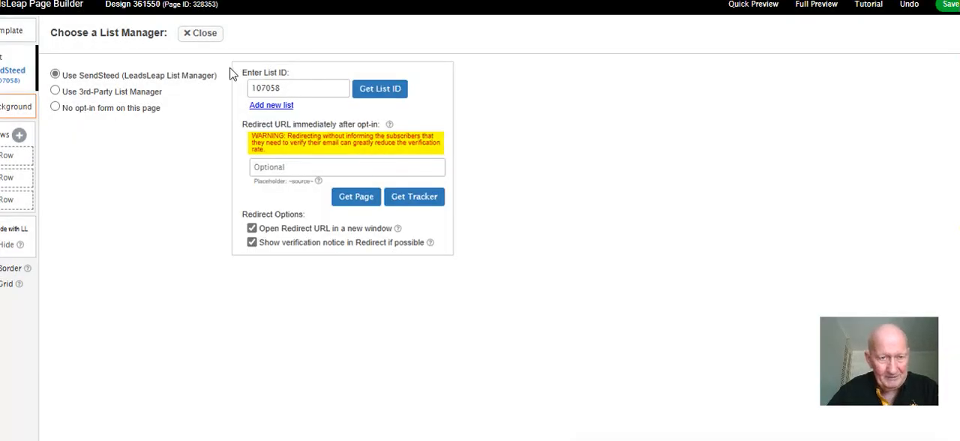
pyautogui.click(200, 35)
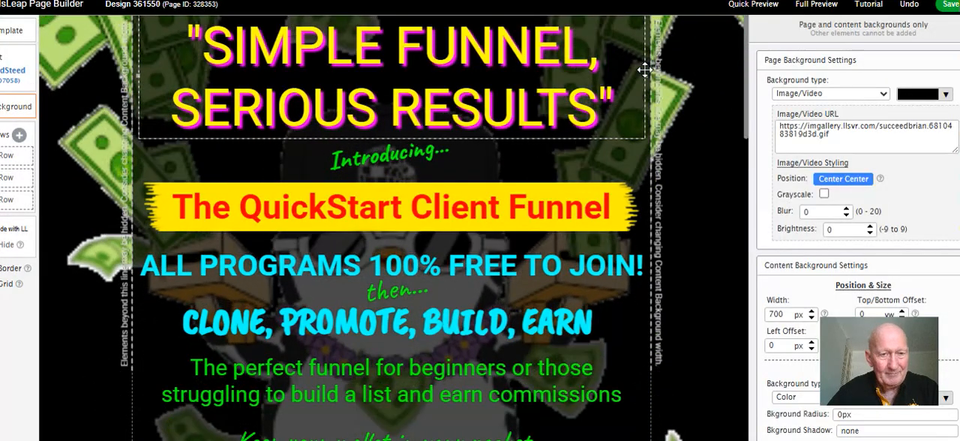
pyautogui.click(948, 7)
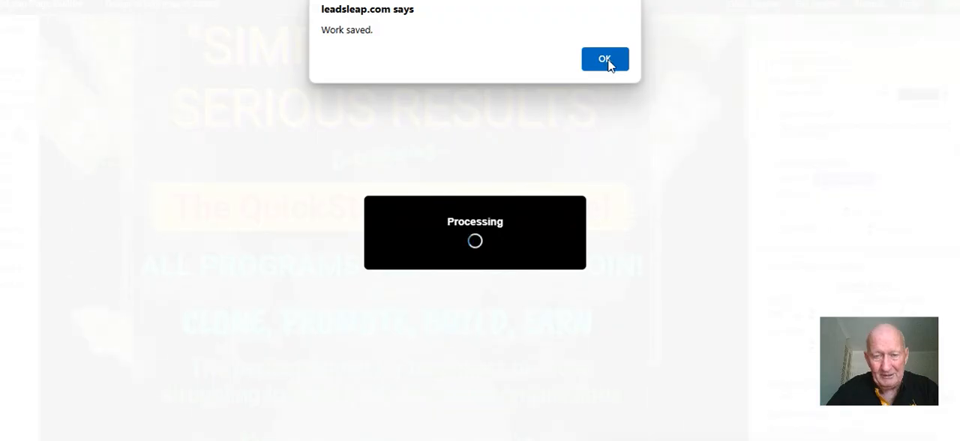
pyautogui.click(605, 59)
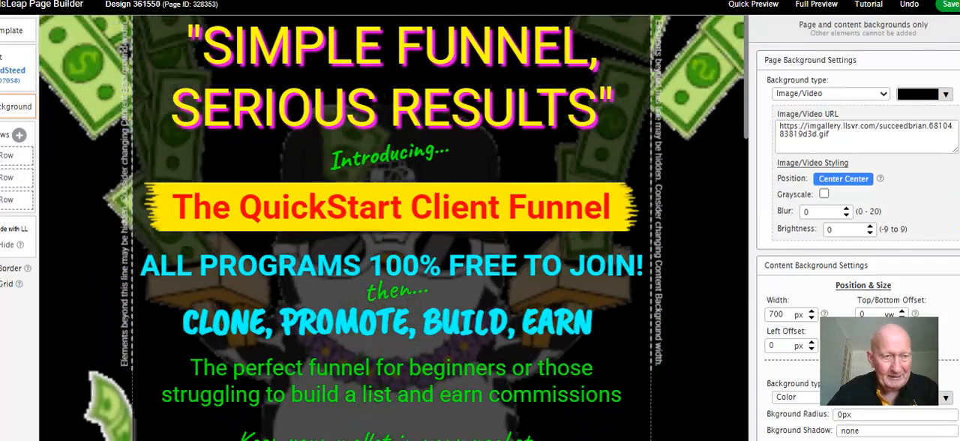
# Switch to the live QuickStart Client Funnel capture page and find the opt-in form below its video
pyautogui.hotkey('ctrl', 'Tab')
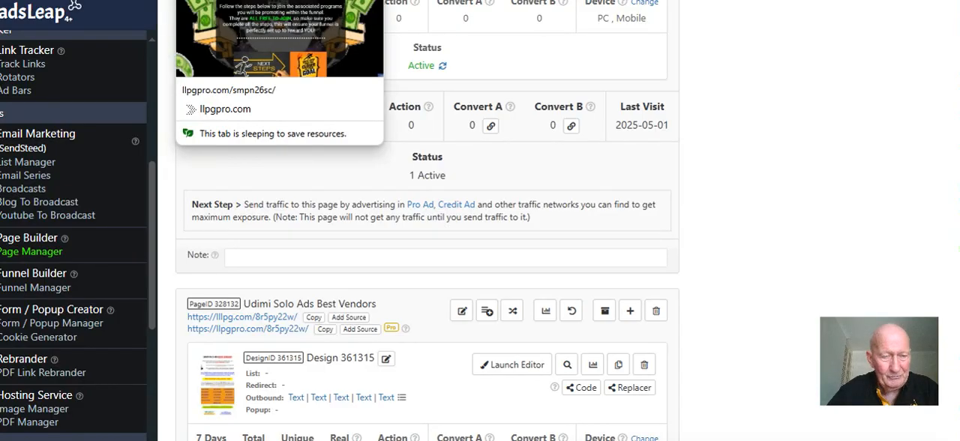
pyautogui.click(169, 0)
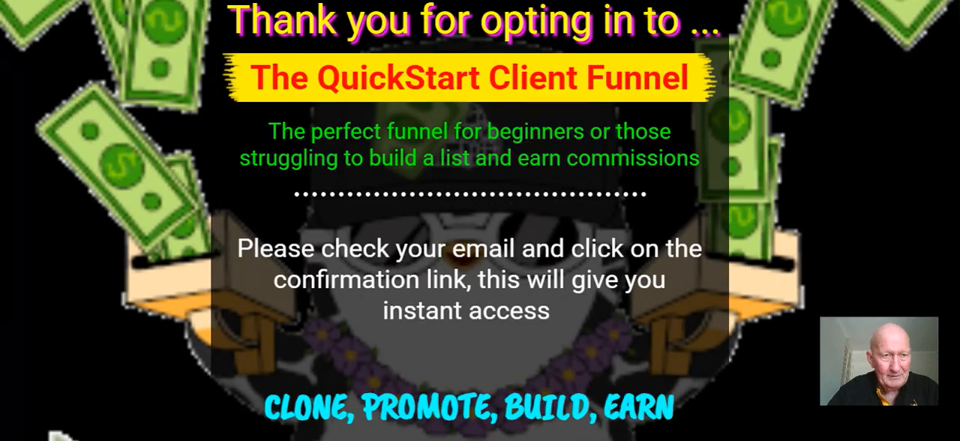
pyautogui.click(112, 1)
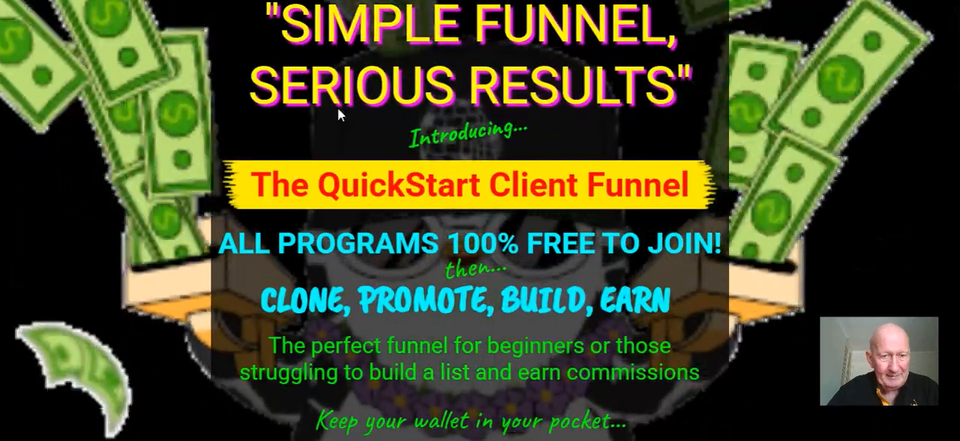
pyautogui.scroll(-8, 337, 112)
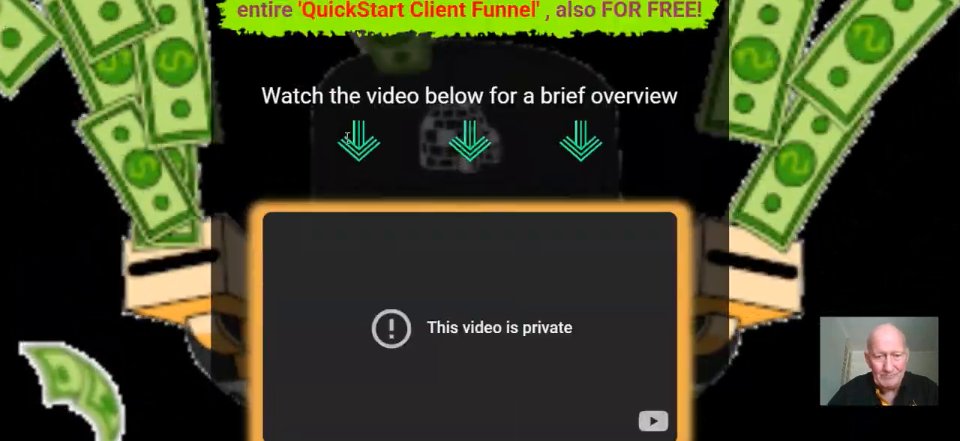
pyautogui.scroll(-2, 347, 137)
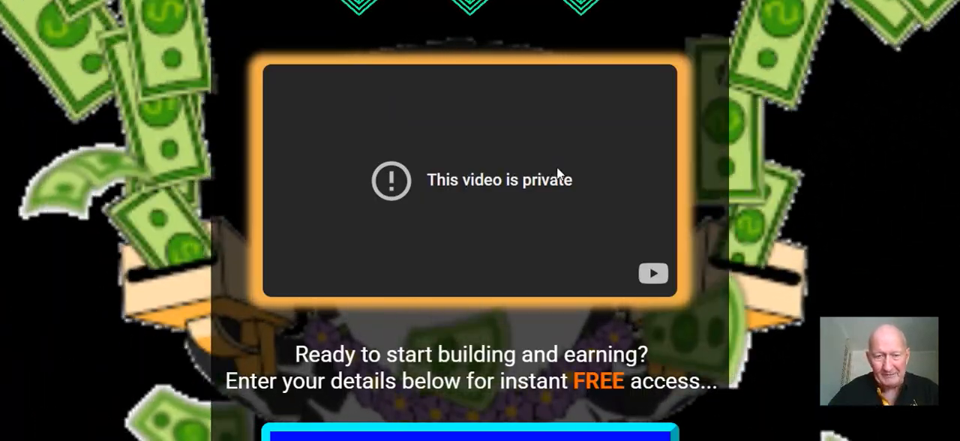
pyautogui.scroll(-1, 558, 170)
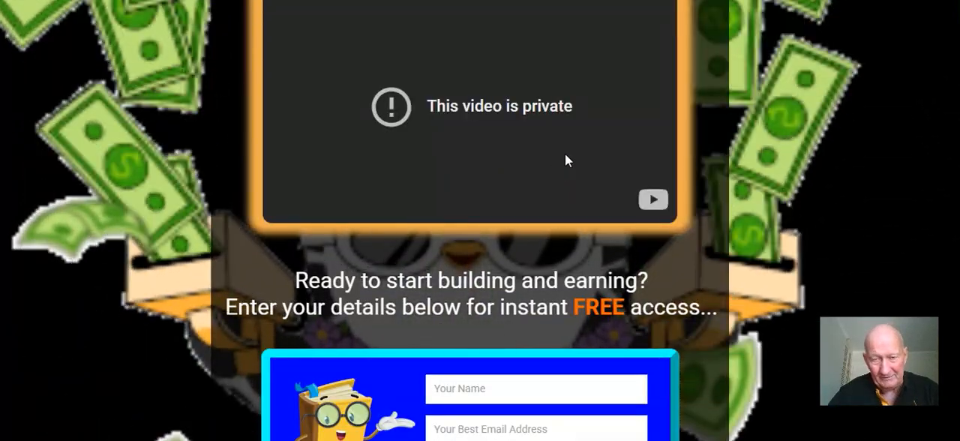
pyautogui.scroll(-2, 574, 140)
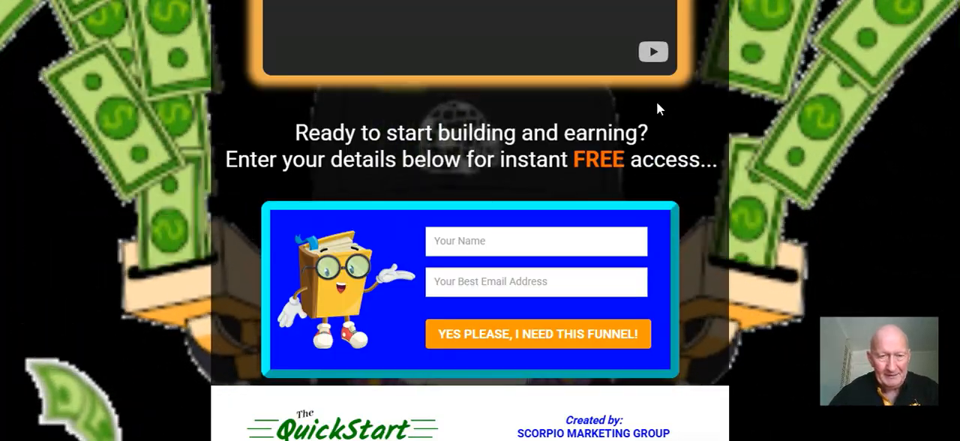
pyautogui.scroll(-1, 657, 105)
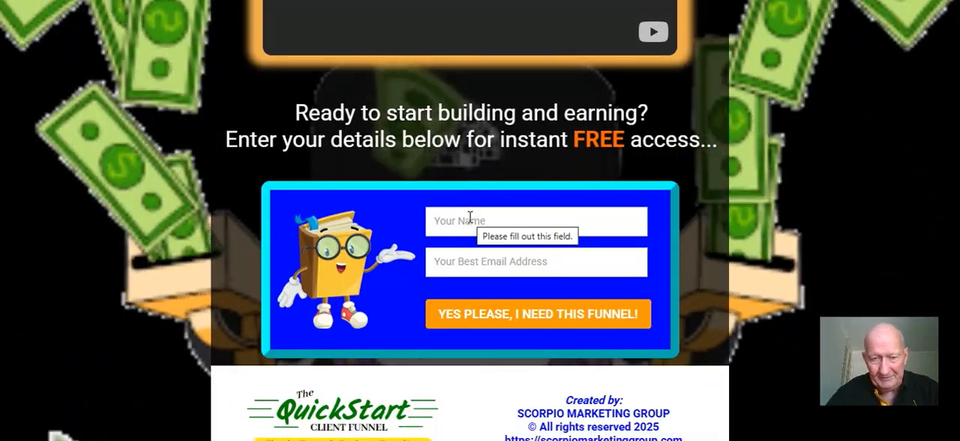
# Submit the capture page's opt-in form with a test subscriber's full name and saved e-mail address, and close the verification notice
pyautogui.click(469, 220)
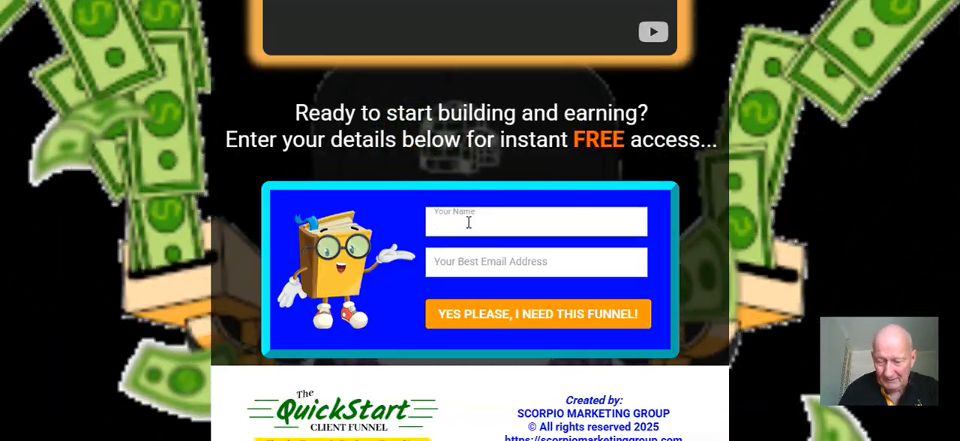
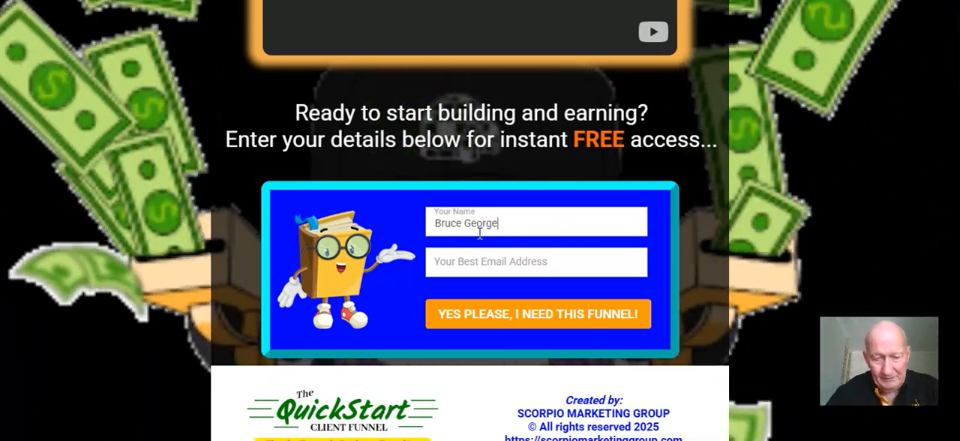
pyautogui.click(485, 261)
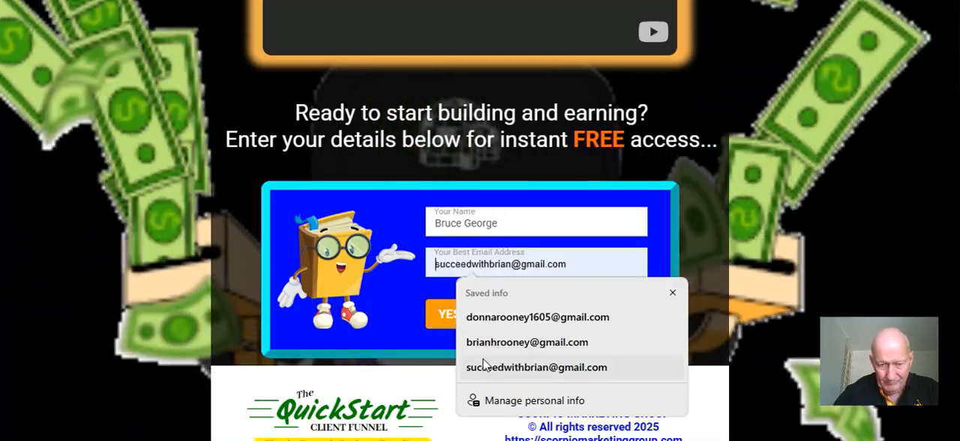
pyautogui.click(484, 367)
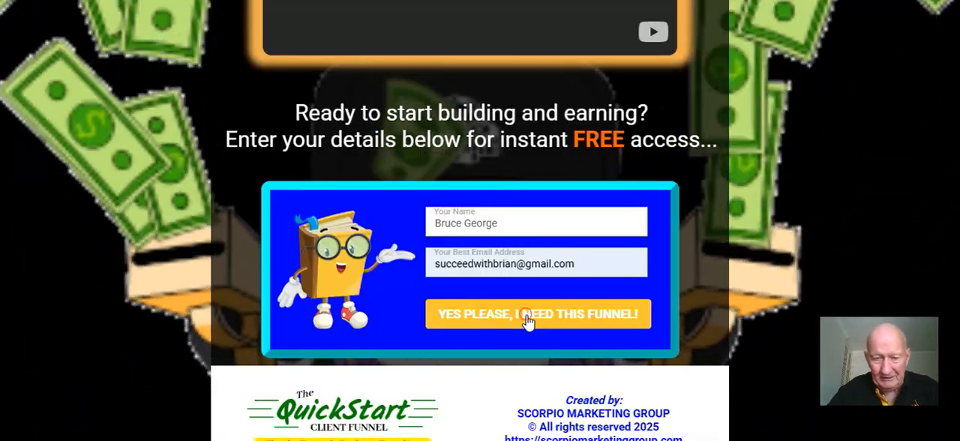
pyautogui.click(526, 317)
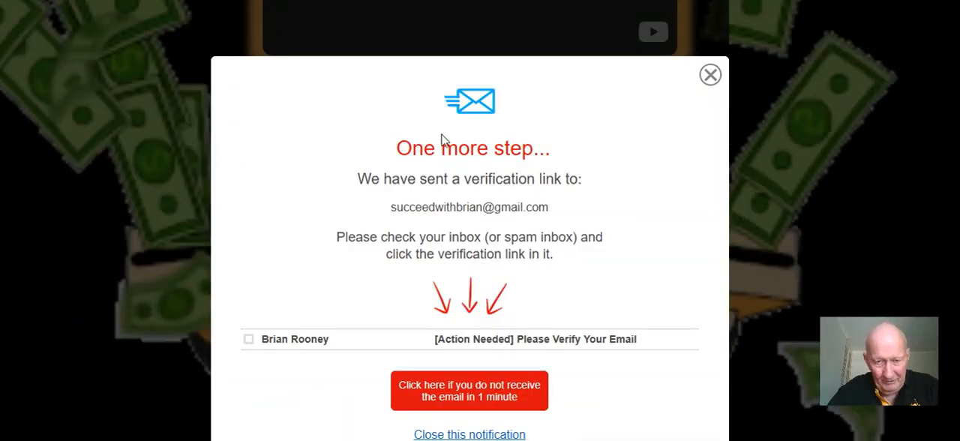
pyautogui.click(710, 75)
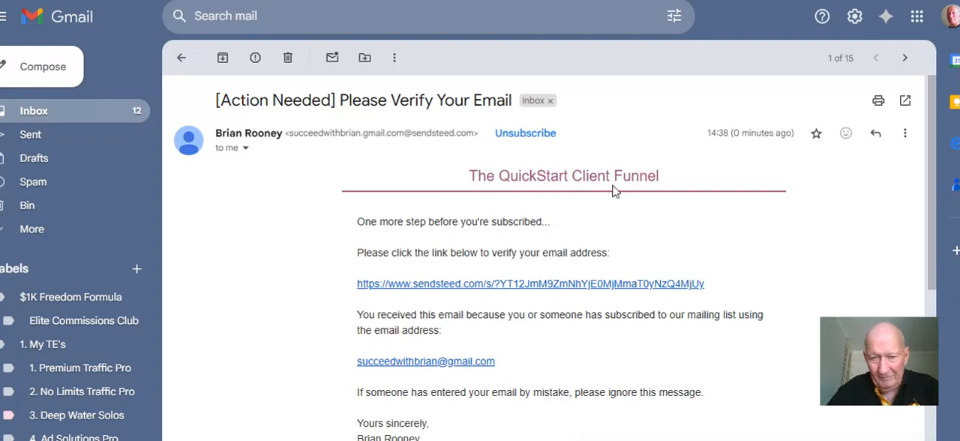
# Verify the subscription through the link in Gmail's '[Action Needed] Please Verify Your Email' message, and delete that message
pyautogui.scroll(-1, 622, 182)
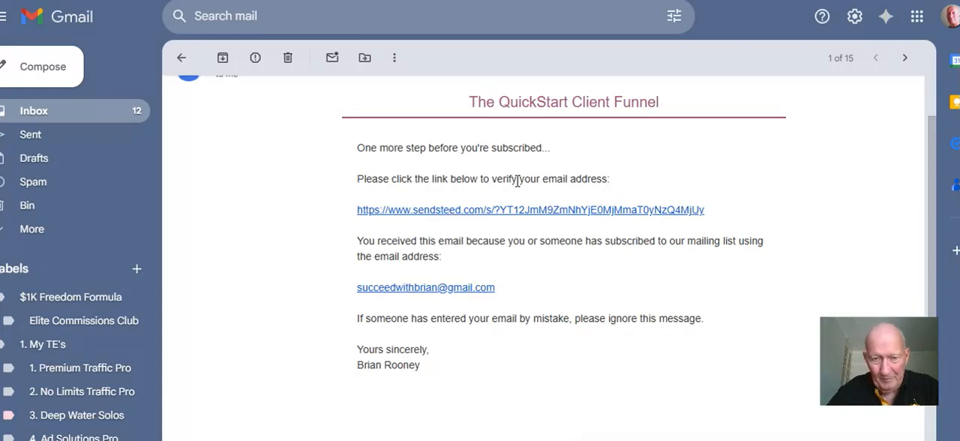
pyautogui.click(513, 212)
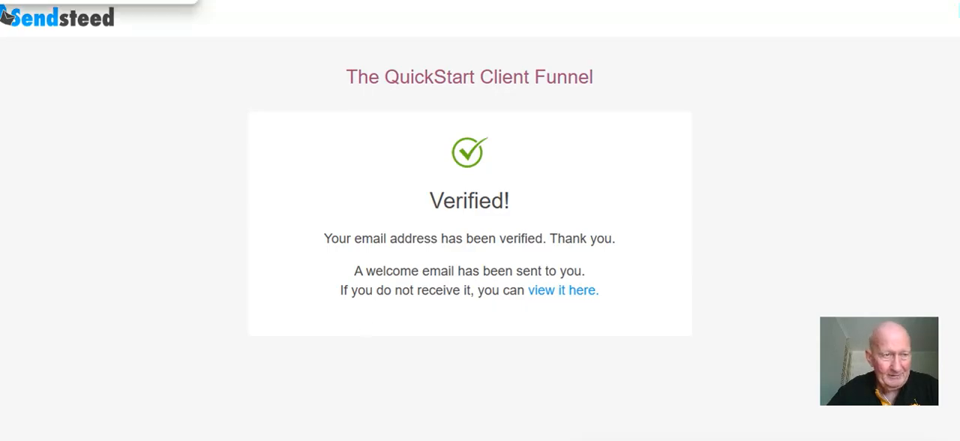
pyautogui.click(6, 13)
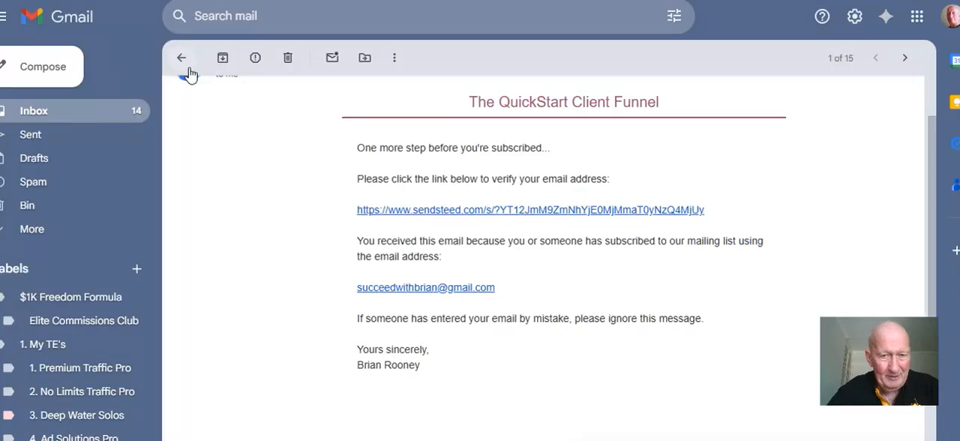
pyautogui.click(288, 60)
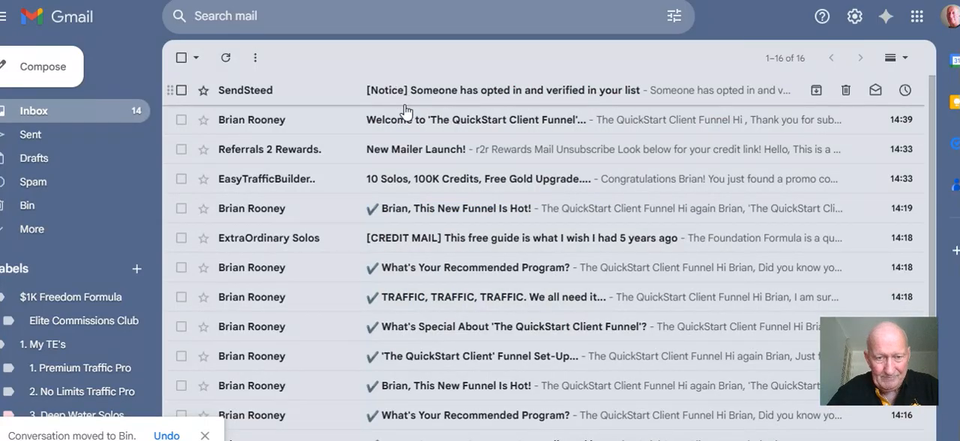
# Open the "Welcome to 'The QuickStart Client Funnel'..." email and check its brand header, greeting, body text and signature
pyautogui.click(403, 120)
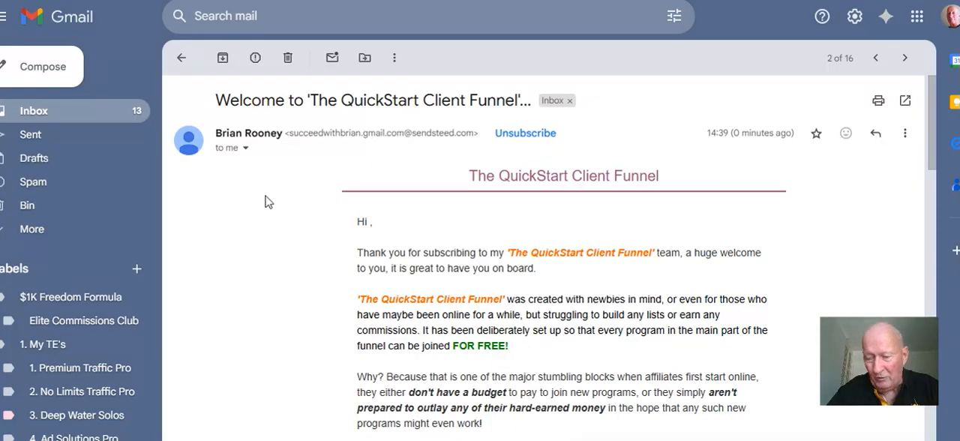
pyautogui.scroll(-3, 278, 204)
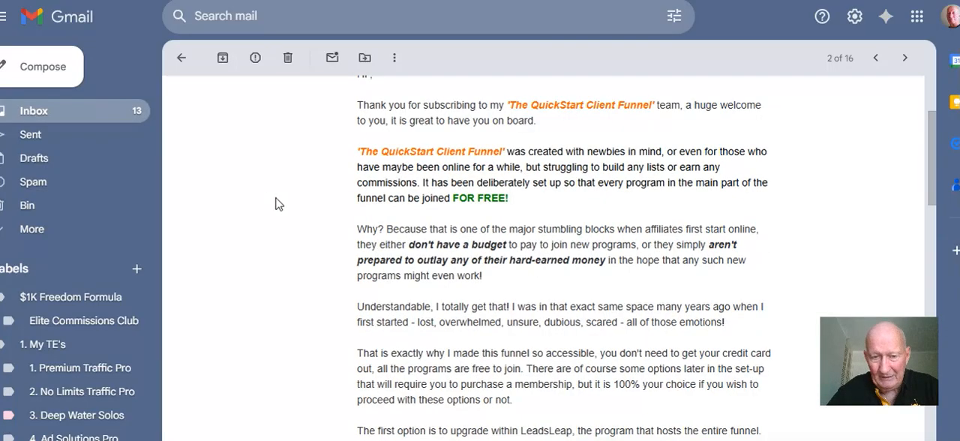
pyautogui.scroll(-10, 410, 163)
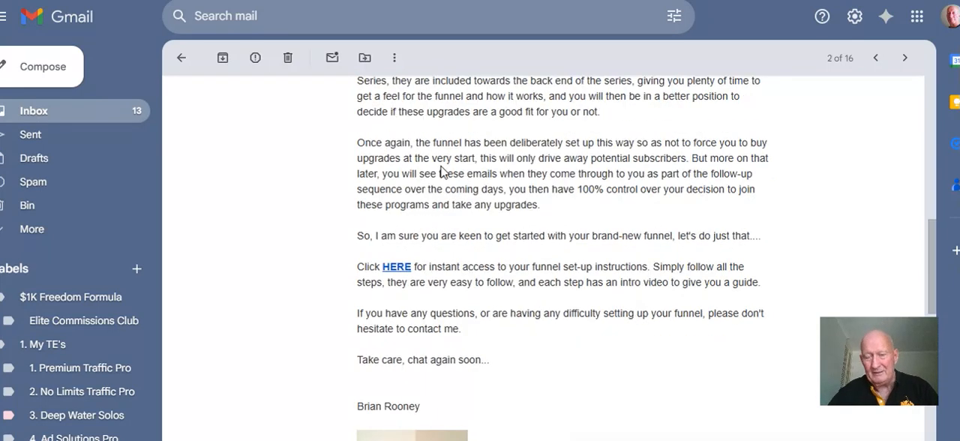
pyautogui.scroll(-1, 443, 173)
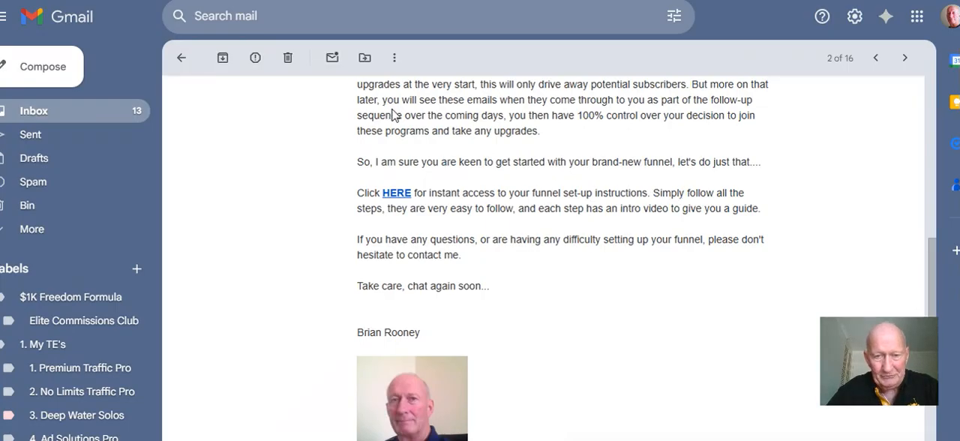
pyautogui.scroll(5, 397, 128)
pyautogui.scroll(3, 405, 147)
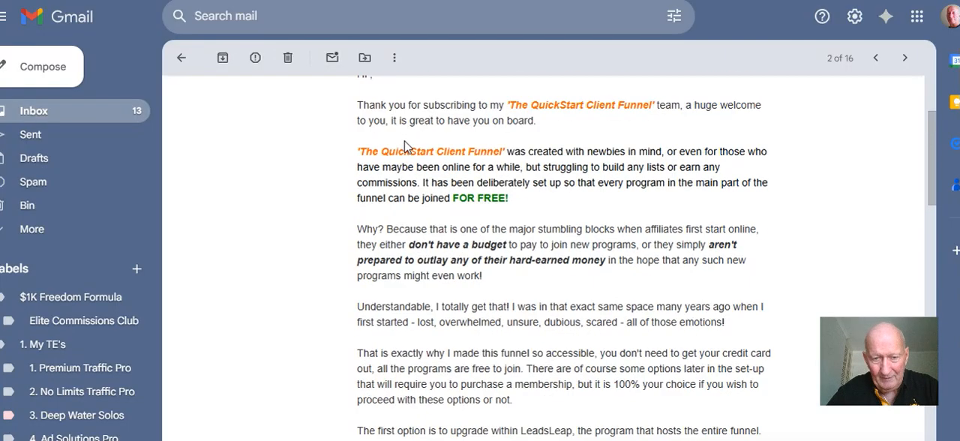
# Read the welcome email's upgrade explanation and open the funnel set-up instructions through its HERE link
pyautogui.scroll(-2, 404, 147)
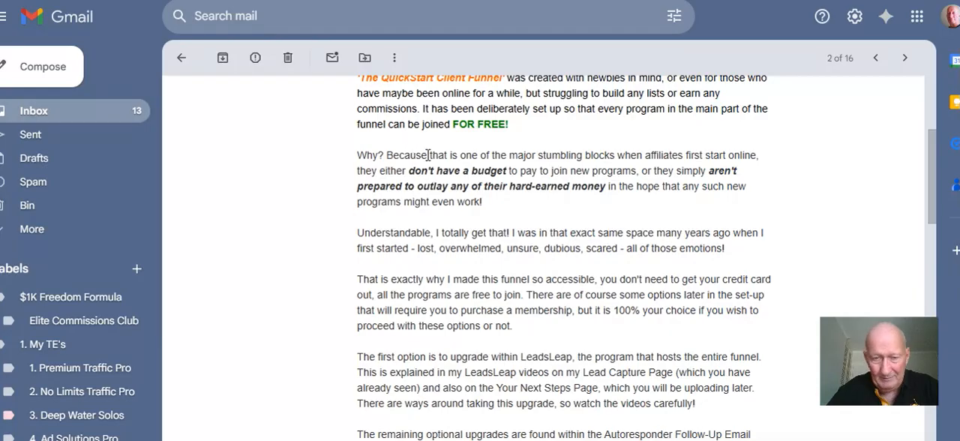
pyautogui.scroll(-1, 434, 169)
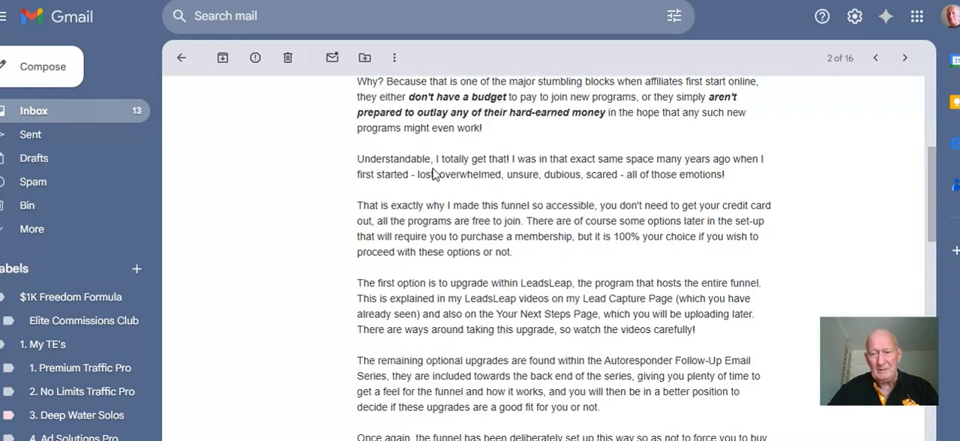
pyautogui.scroll(-5, 433, 173)
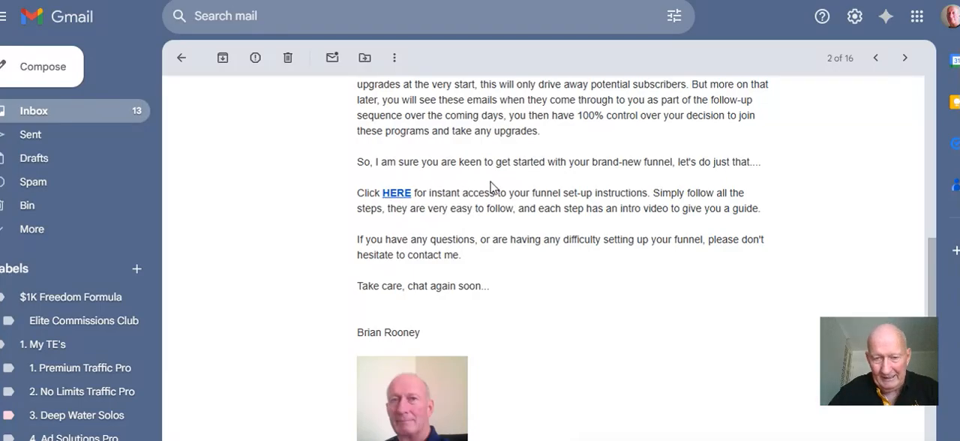
pyautogui.click(396, 193)
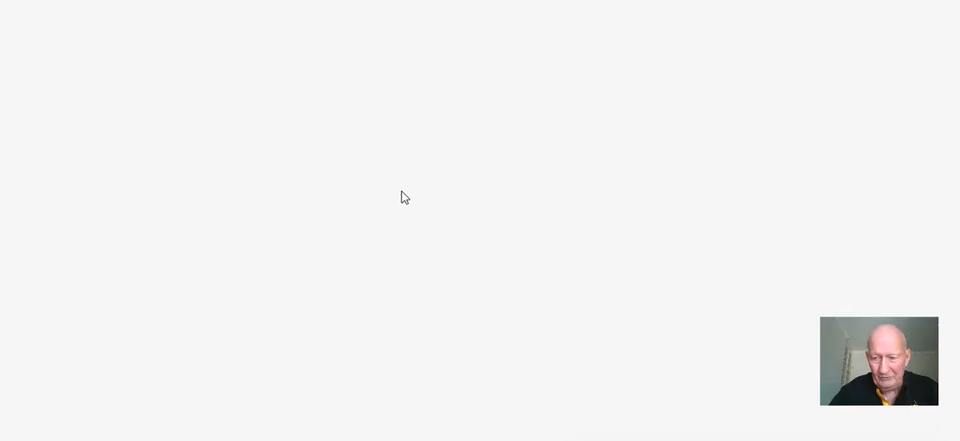
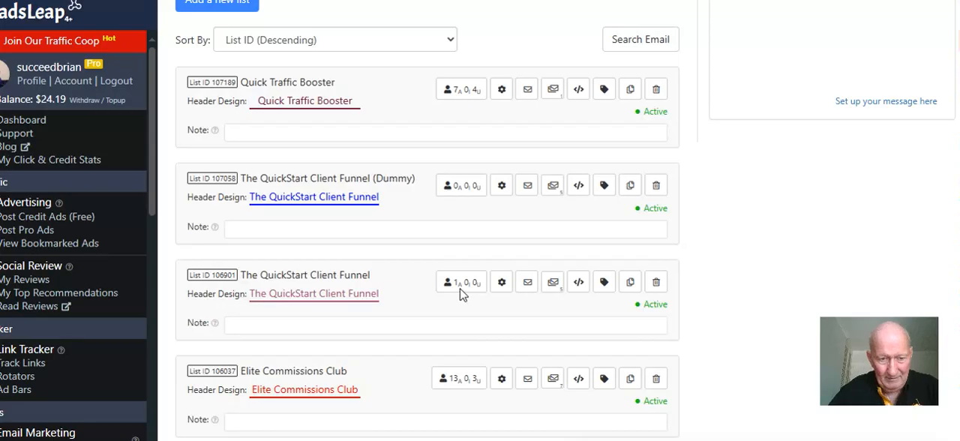
# Review the subscriber details and email series of the non-dummy 'The QuickStart Client Funnel' list
pyautogui.click(460, 289)
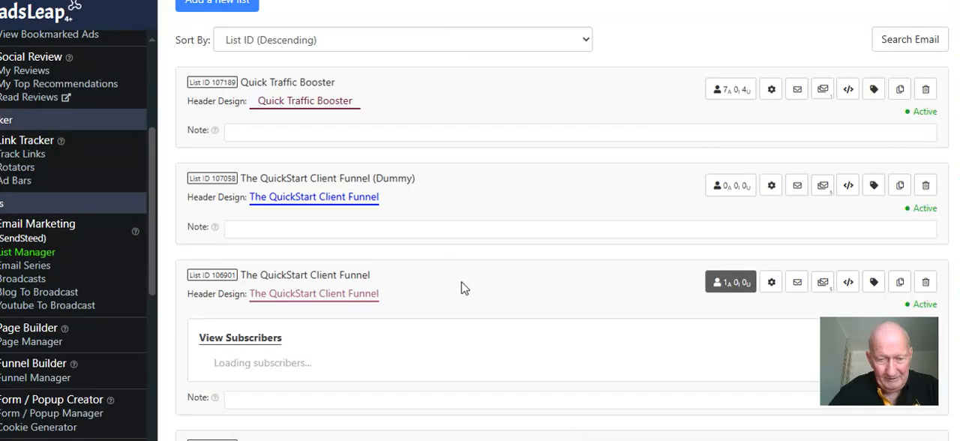
pyautogui.scroll(-4, 414, 214)
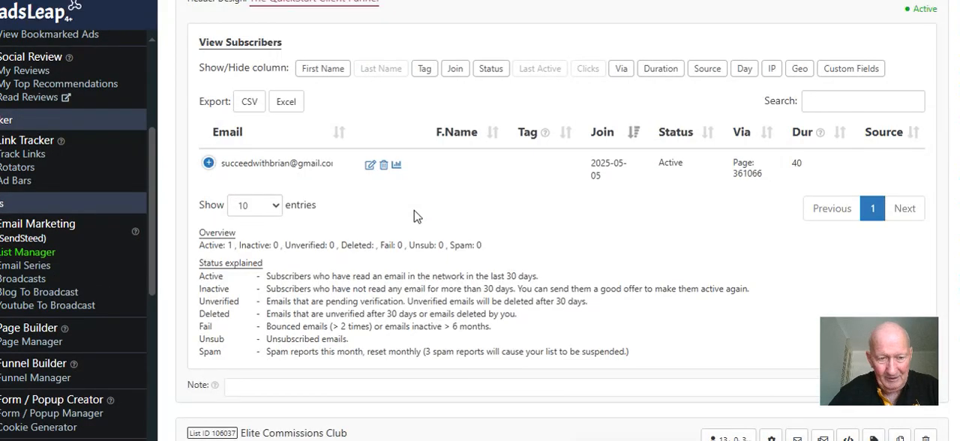
pyautogui.scroll(-1, 413, 216)
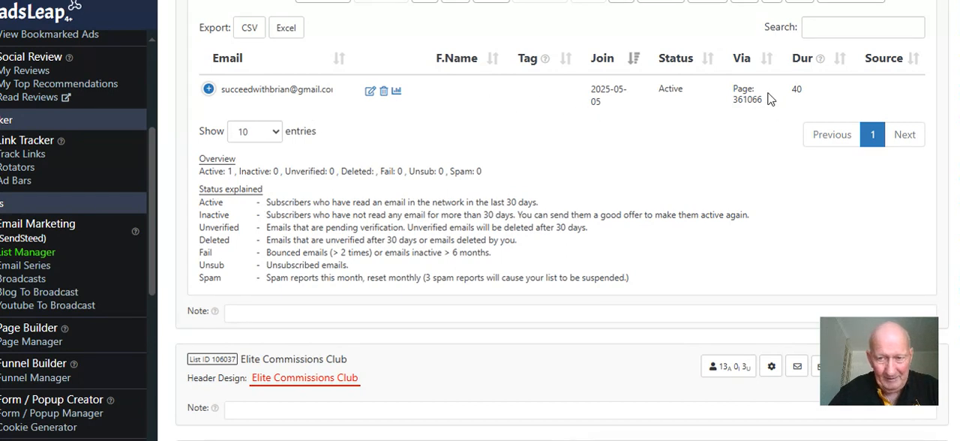
pyautogui.scroll(3, 372, 193)
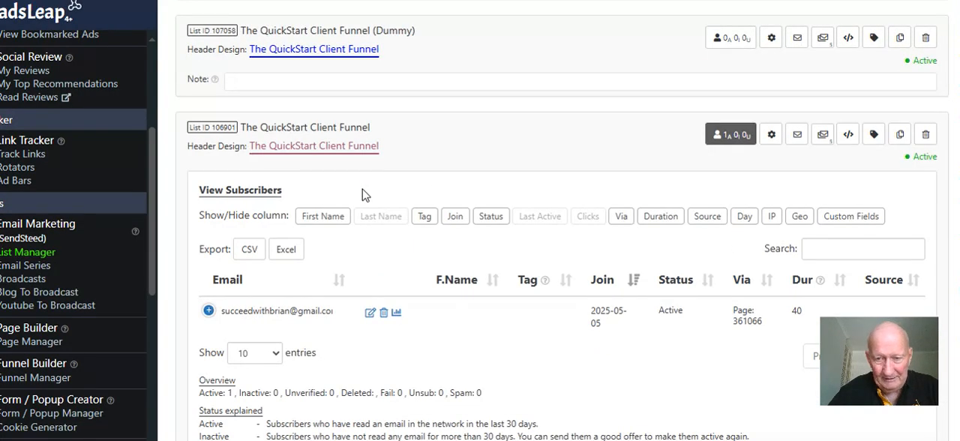
pyautogui.scroll(-5, 362, 194)
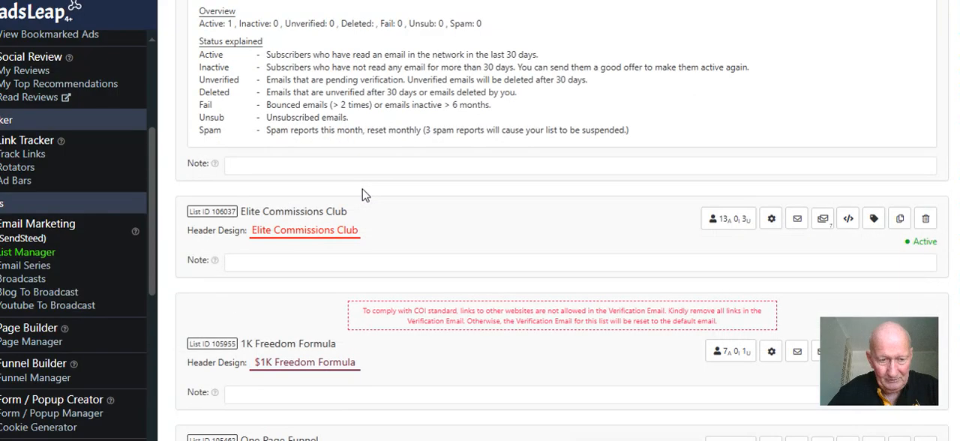
pyautogui.scroll(2, 361, 194)
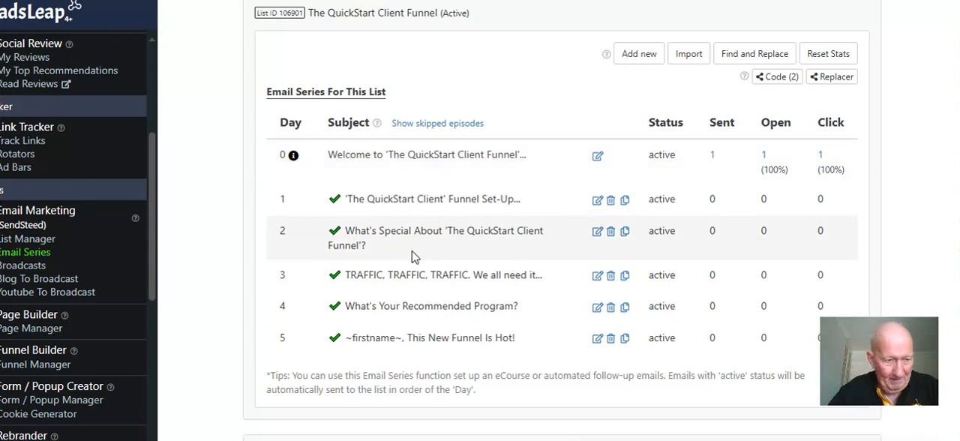
# Look through the page campaigns for the QuickStart Client Funnel dummy pages, including Next Steps, Training, OptIn and LC
pyautogui.click(33, 335)
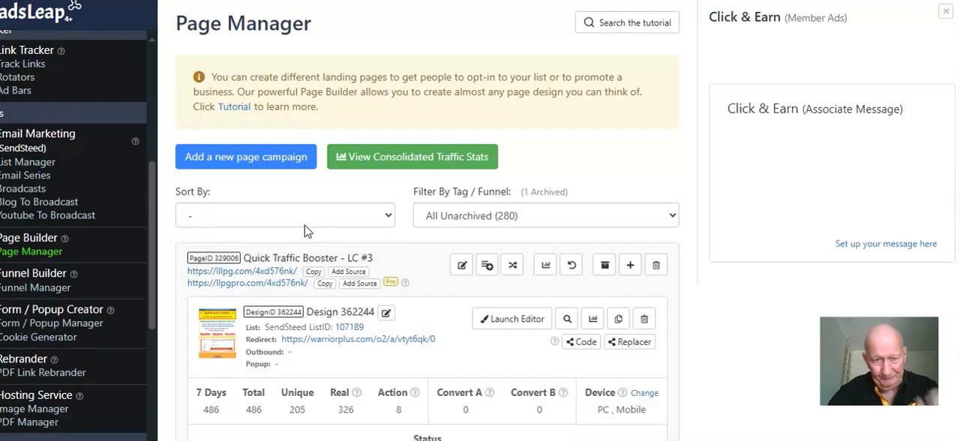
pyautogui.scroll(-10, 311, 230)
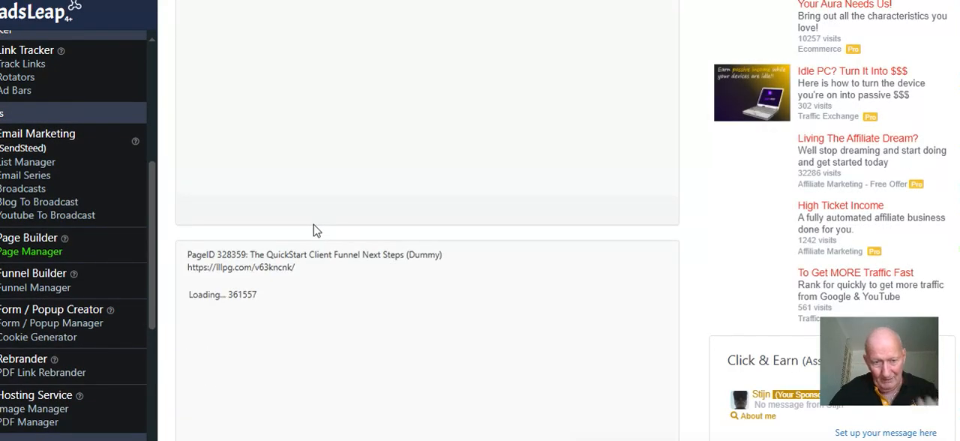
pyautogui.scroll(-3, 315, 230)
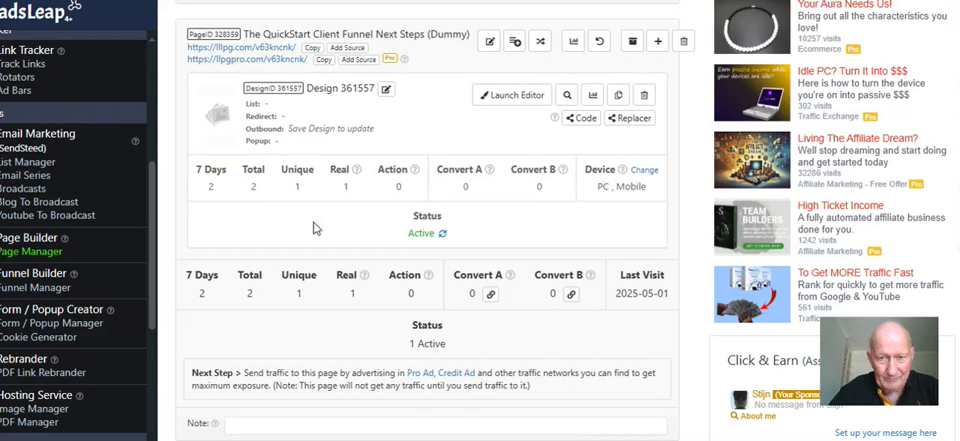
pyautogui.scroll(-1, 314, 229)
pyautogui.scroll(-1, 314, 228)
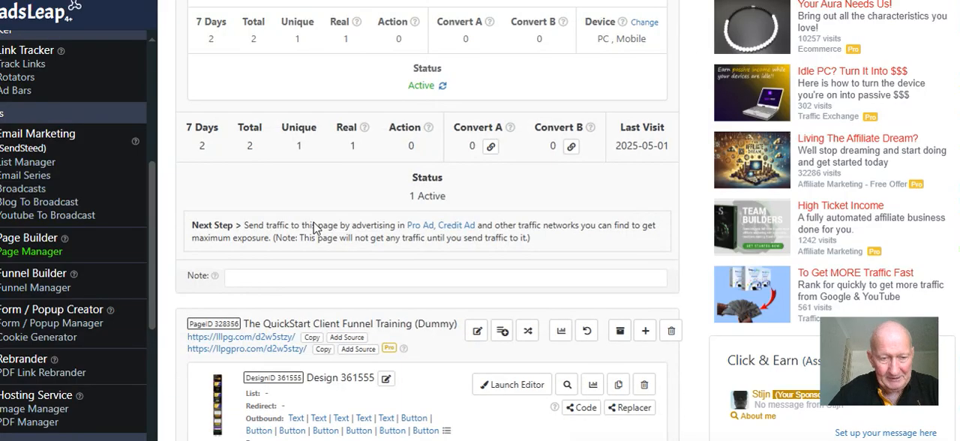
pyautogui.scroll(-3, 314, 223)
pyautogui.scroll(-5, 314, 223)
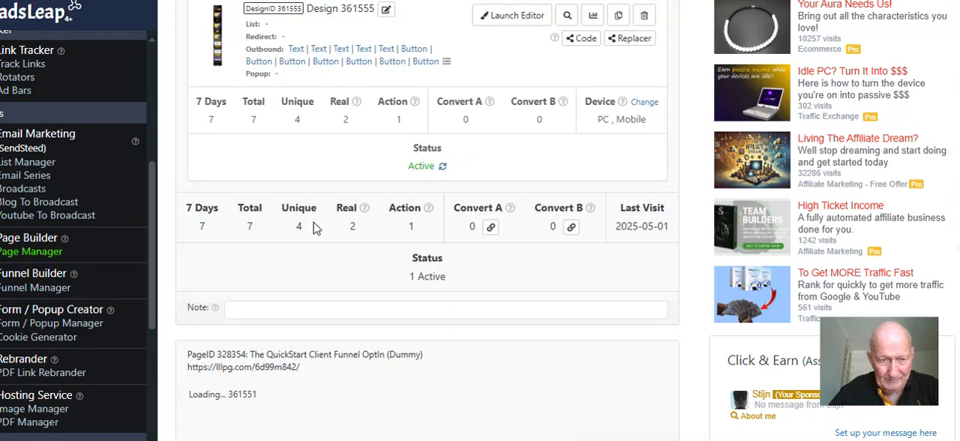
pyautogui.scroll(-6, 314, 228)
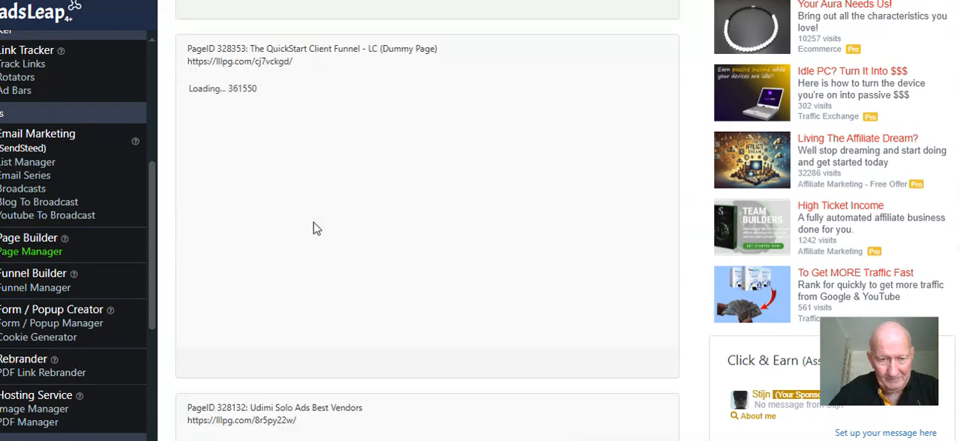
pyautogui.scroll(-2, 313, 228)
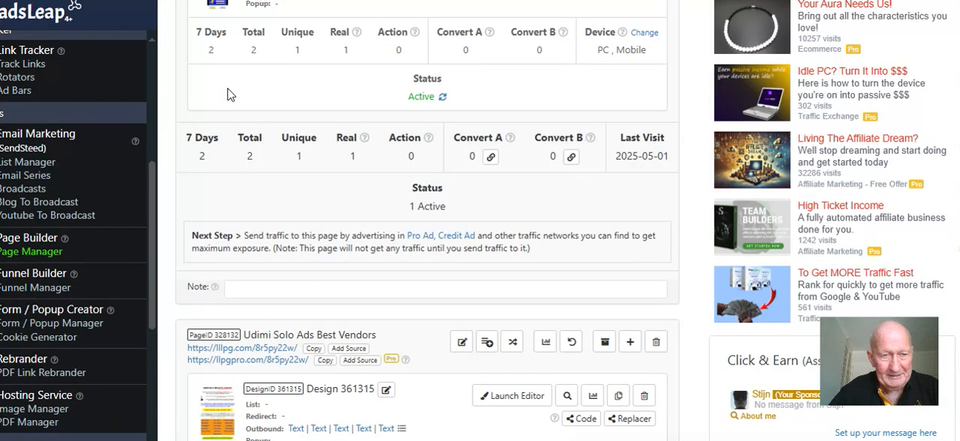
pyautogui.scroll(1, 229, 94)
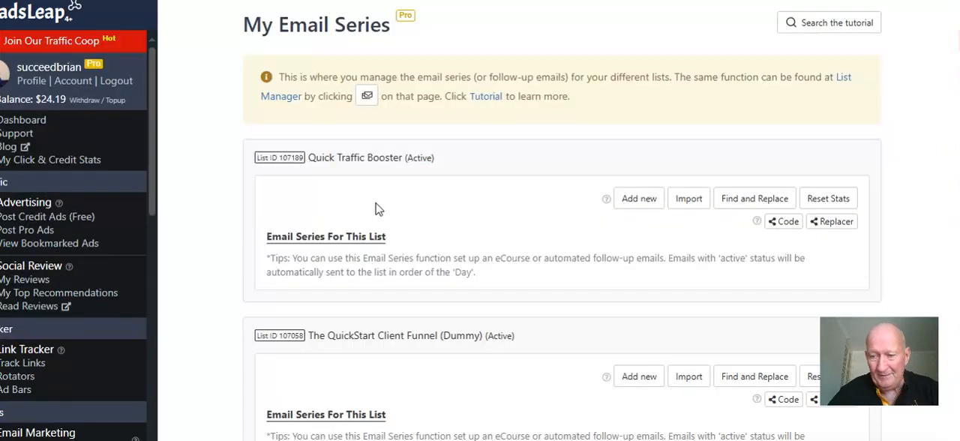
# Open the dummy list's Day 3 'TRAFFIC, TRAFFIC, TRAFFIC. We all need it...' email for editing and review its CLICK HERE links and signature
pyautogui.scroll(-10, 379, 210)
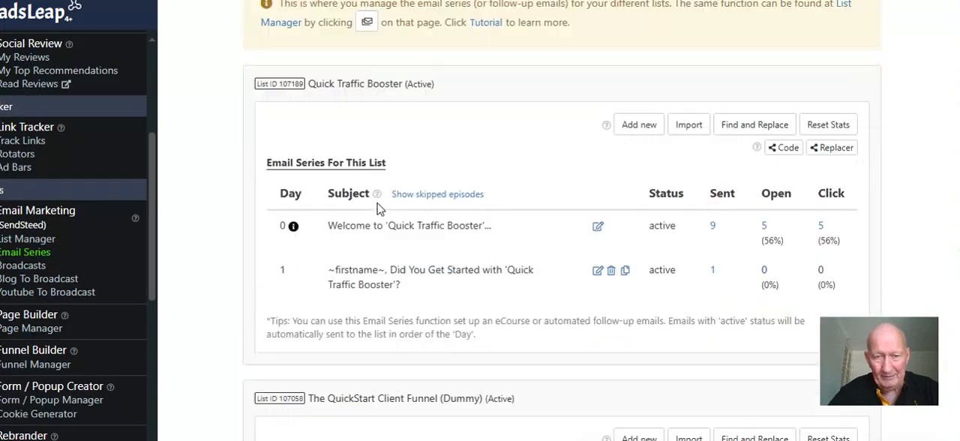
pyautogui.scroll(3, 379, 210)
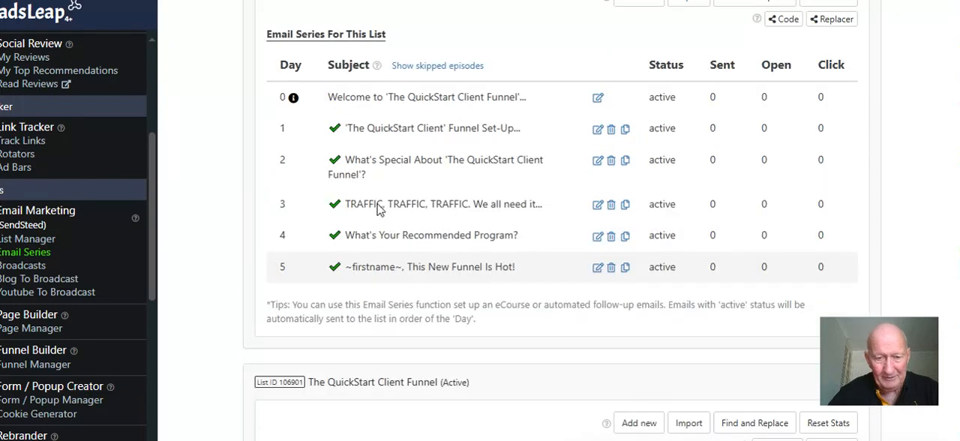
pyautogui.scroll(-1, 379, 210)
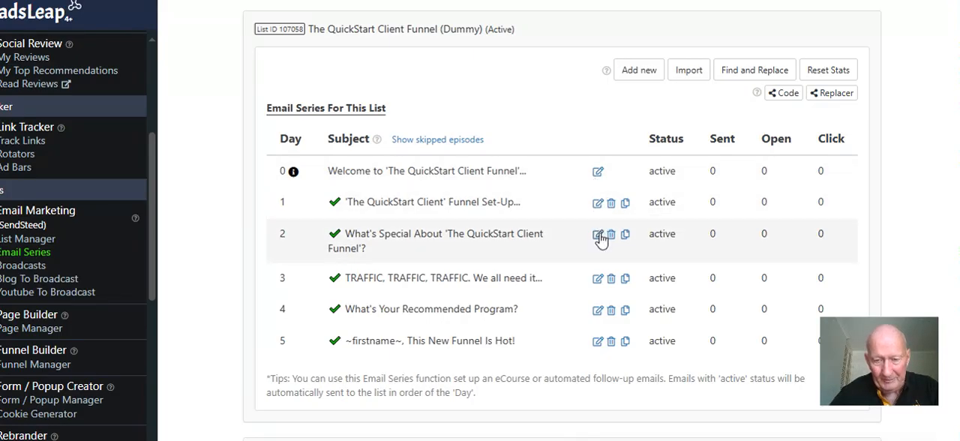
pyautogui.click(594, 276)
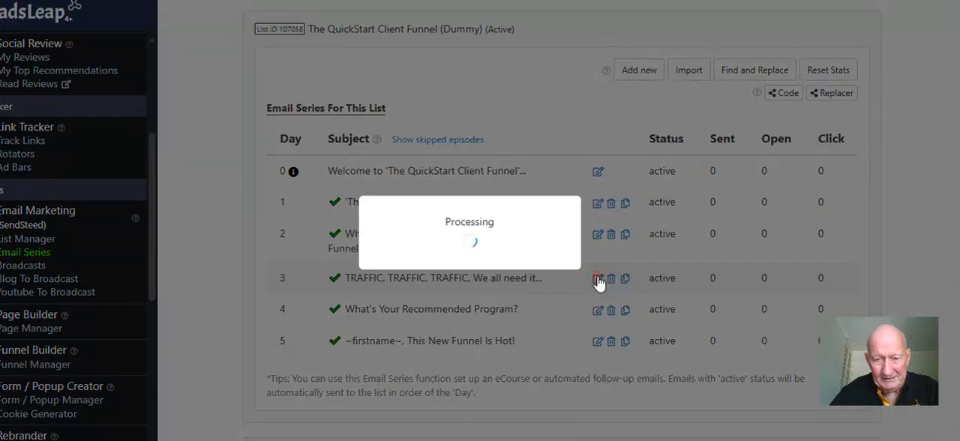
pyautogui.scroll(-6, 499, 163)
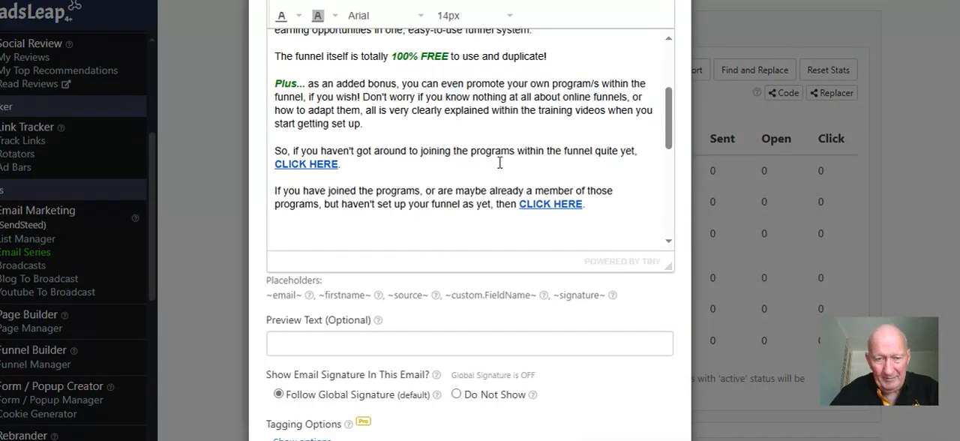
pyautogui.scroll(-3, 336, 165)
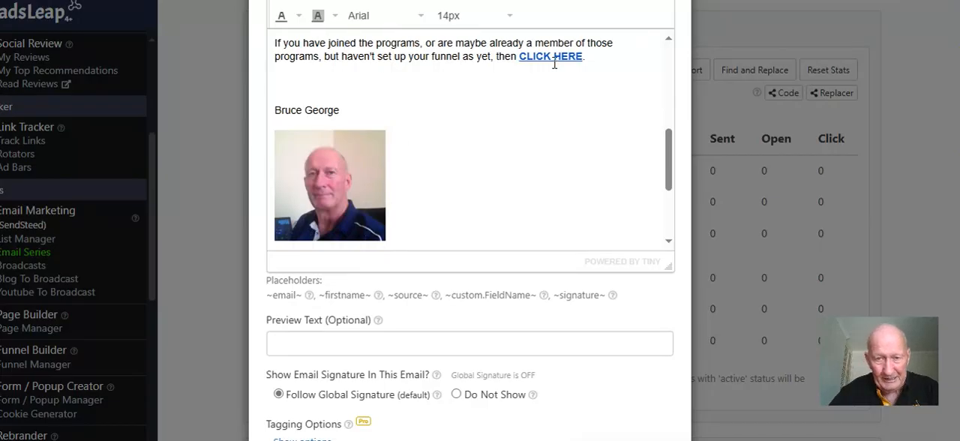
pyautogui.scroll(-5, 548, 75)
pyautogui.scroll(3, 518, 87)
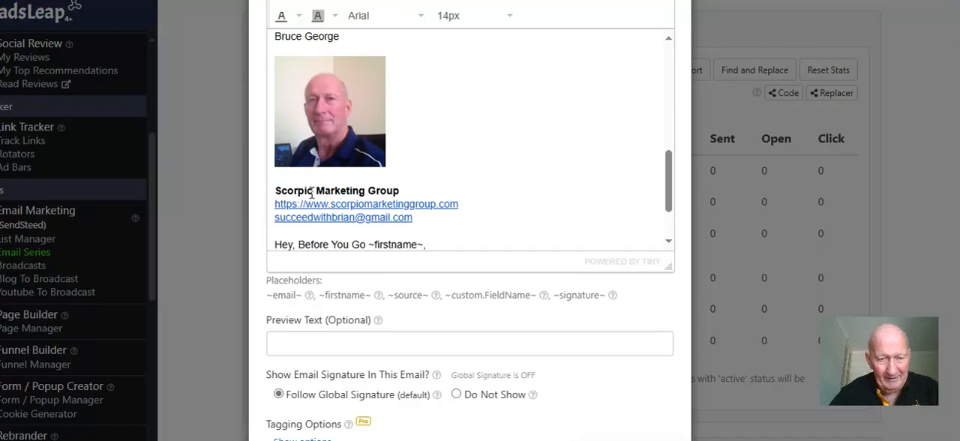
# Delete the 'Hey, Before You Go' advertising offer and its link below the Day 3 email's signature, and save and activate the email
pyautogui.scroll(-1, 472, 207)
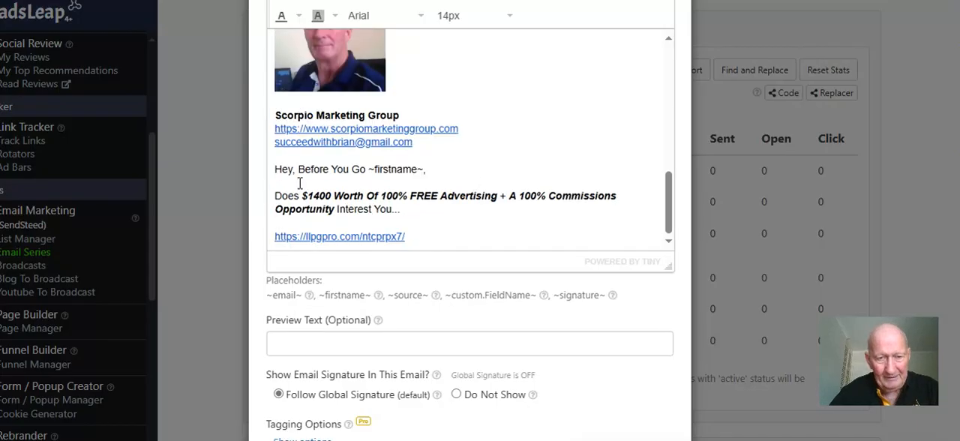
pyautogui.click(424, 229)
pyautogui.tripleClick(416, 244)
pyautogui.moveTo(416, 243); pyautogui.dragTo(280, 165)
pyautogui.press('Delete')
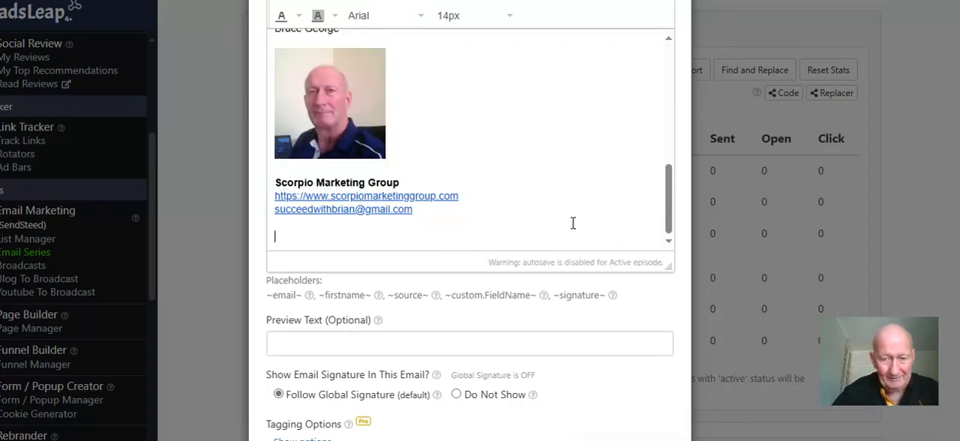
pyautogui.scroll(-2, 592, 323)
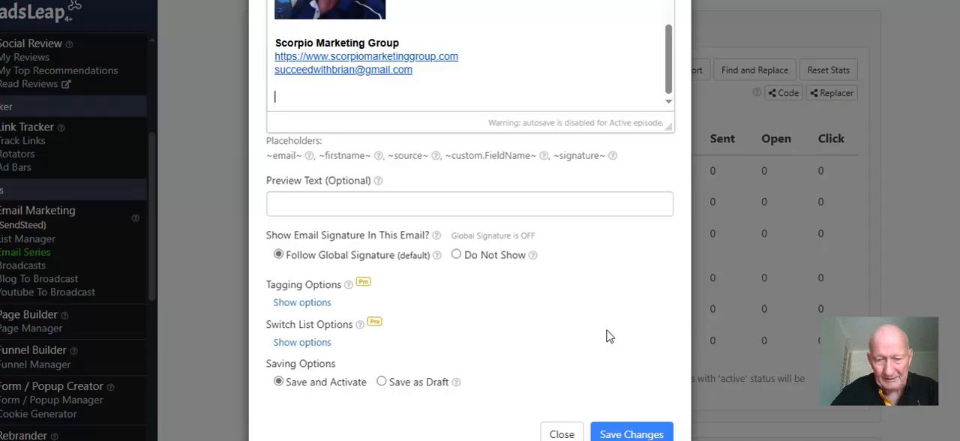
pyautogui.click(613, 432)
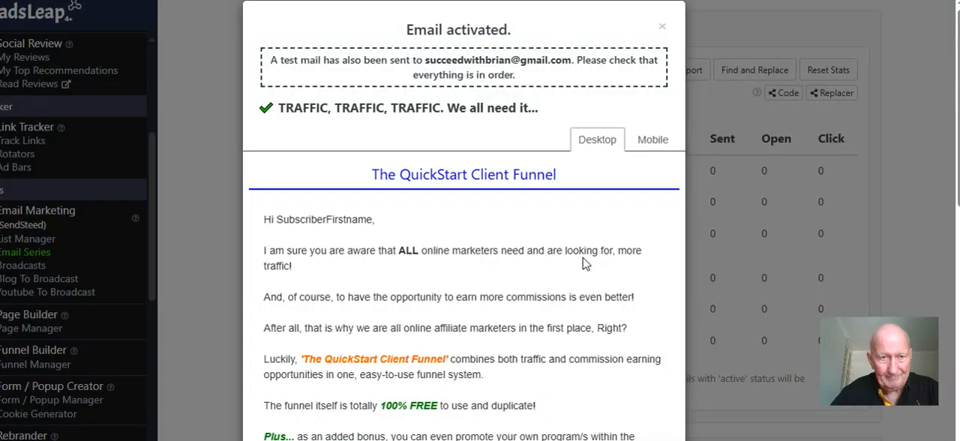